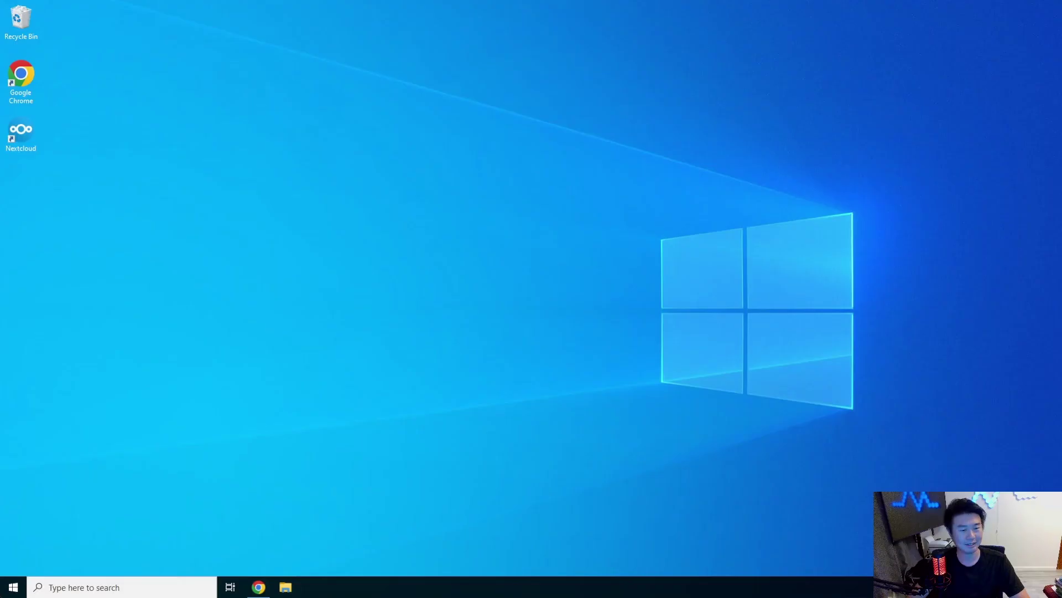
Open Command Prompt and log in over SSH as root to 172.16.1.52
click(40, 579)
text(cmd)
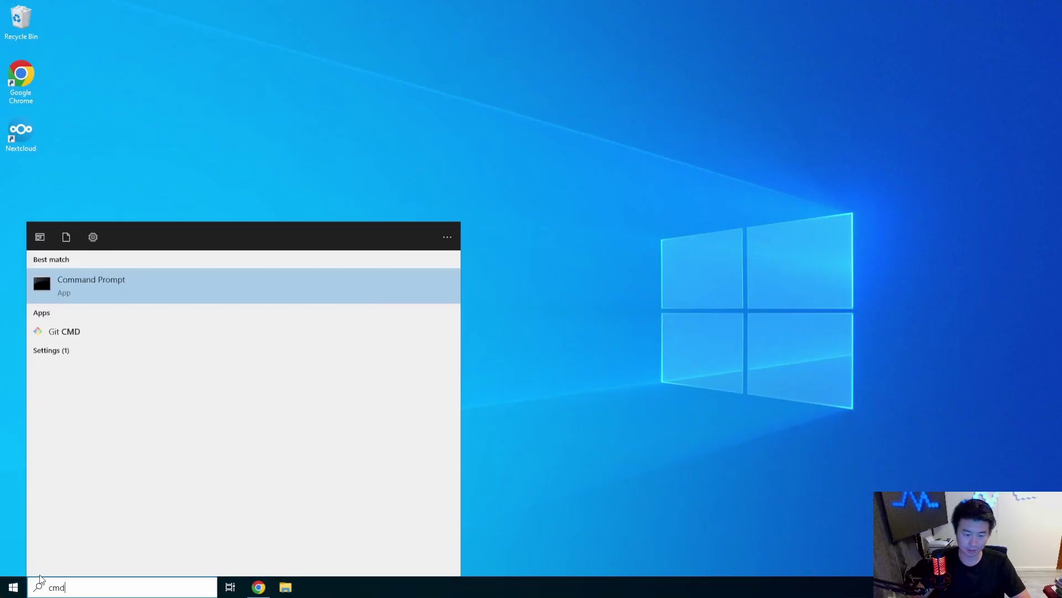
key(Return)
text(ssh roo)
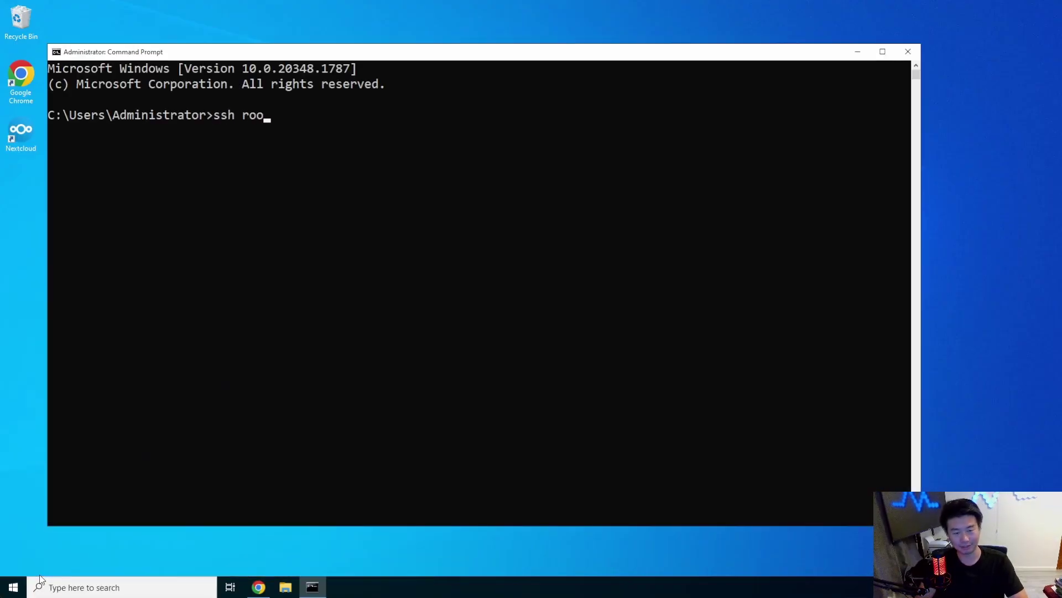
text(t@172.16.)
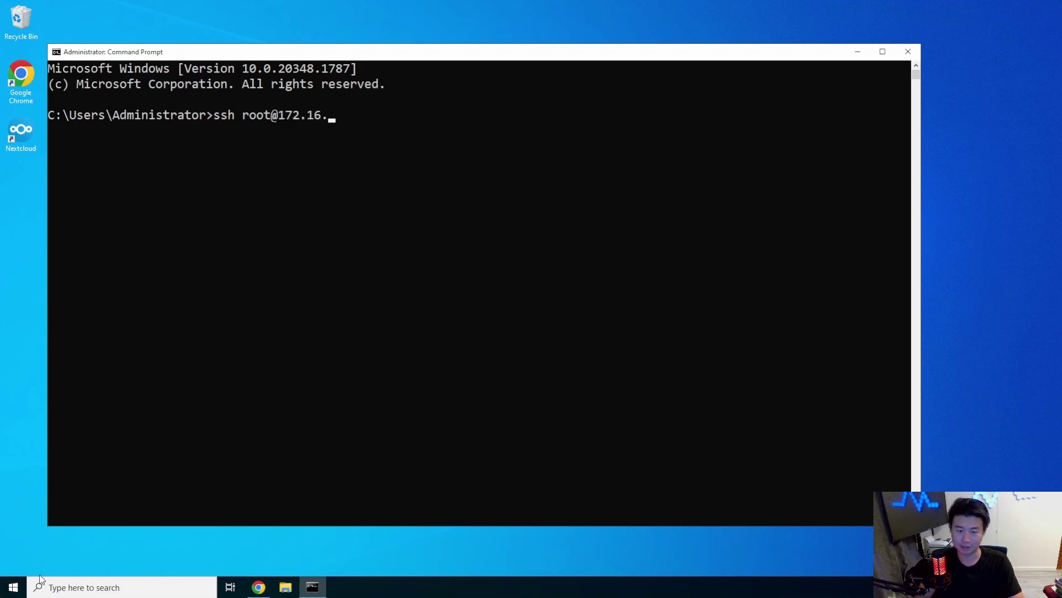
text(1.52)
key(Return)
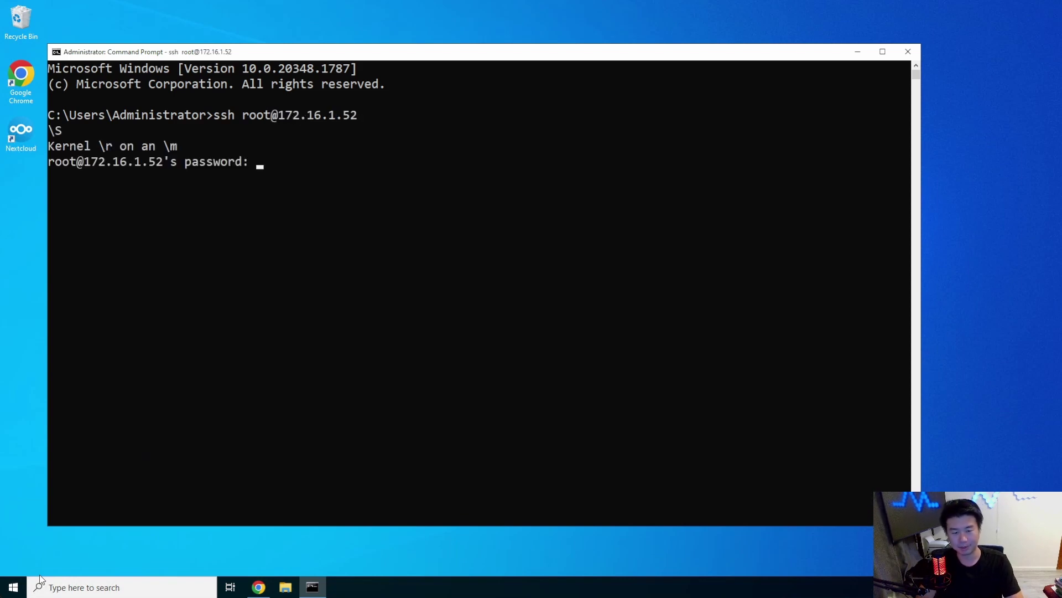
key(Return)
Add the Docker CE docker-ce.repo repository with yum config-manager and start installing docker-ce
key(ctrl+l)
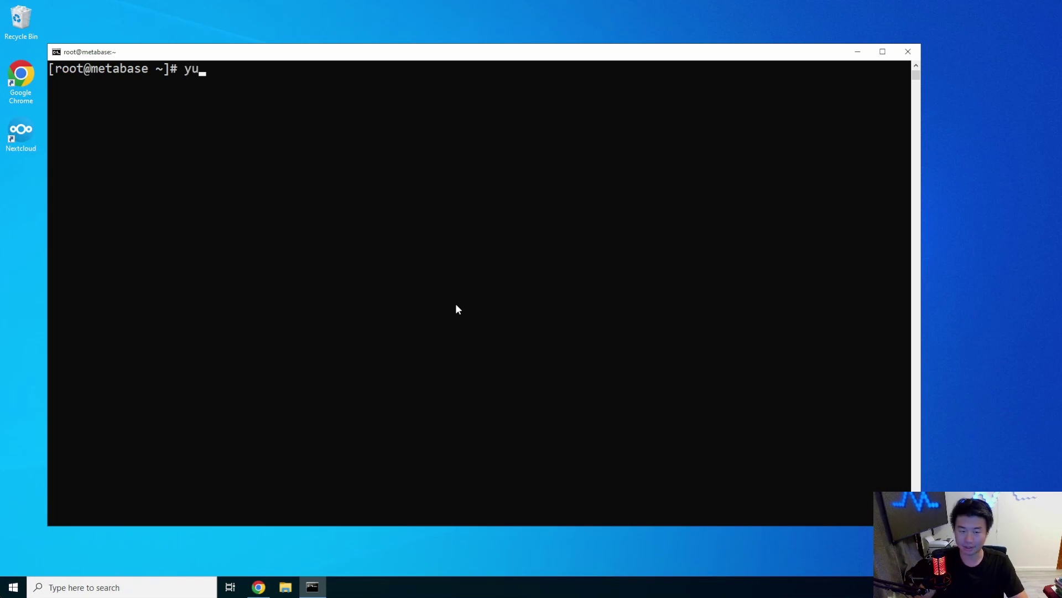
text(yum config-ma)
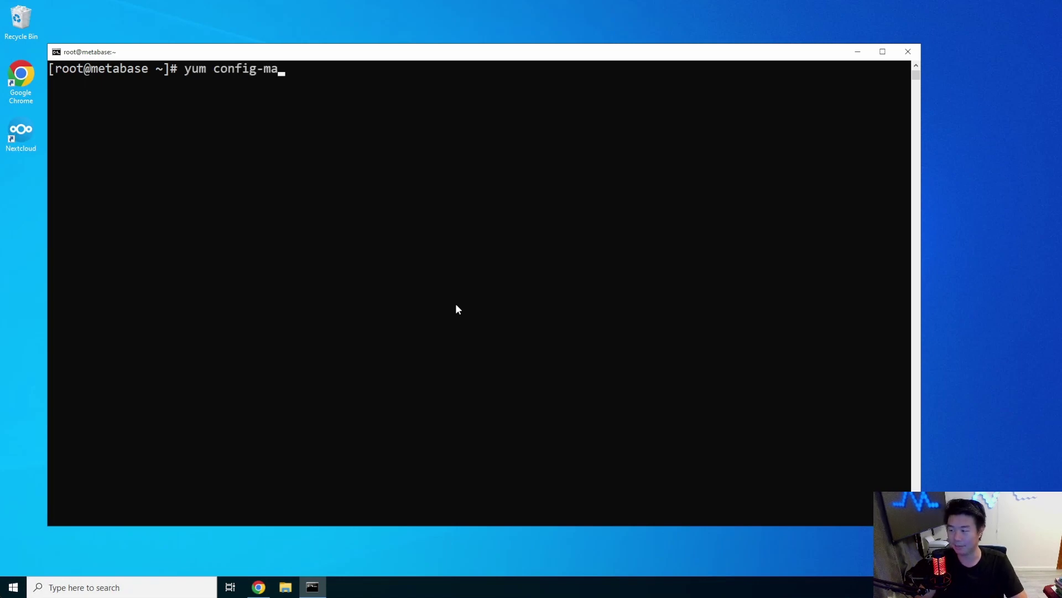
text(nager --add-re)
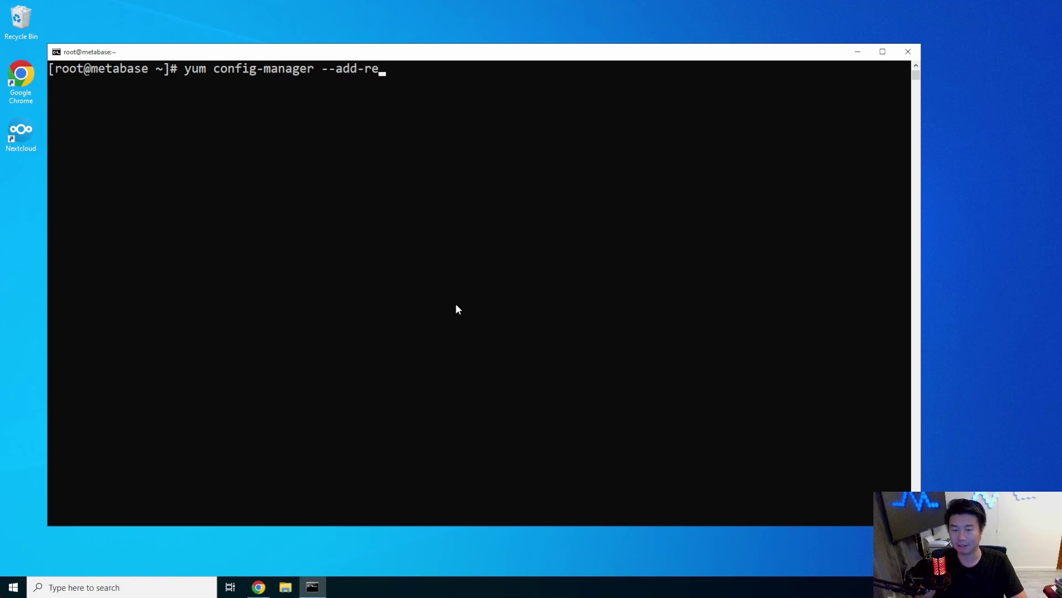
text(po https://down)
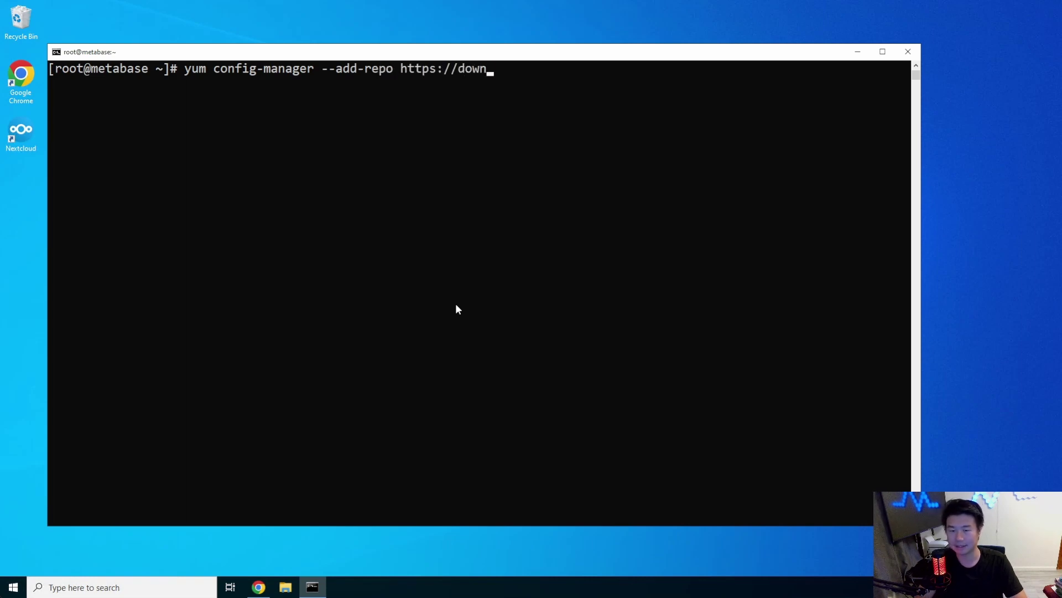
text(load.docker.com/l)
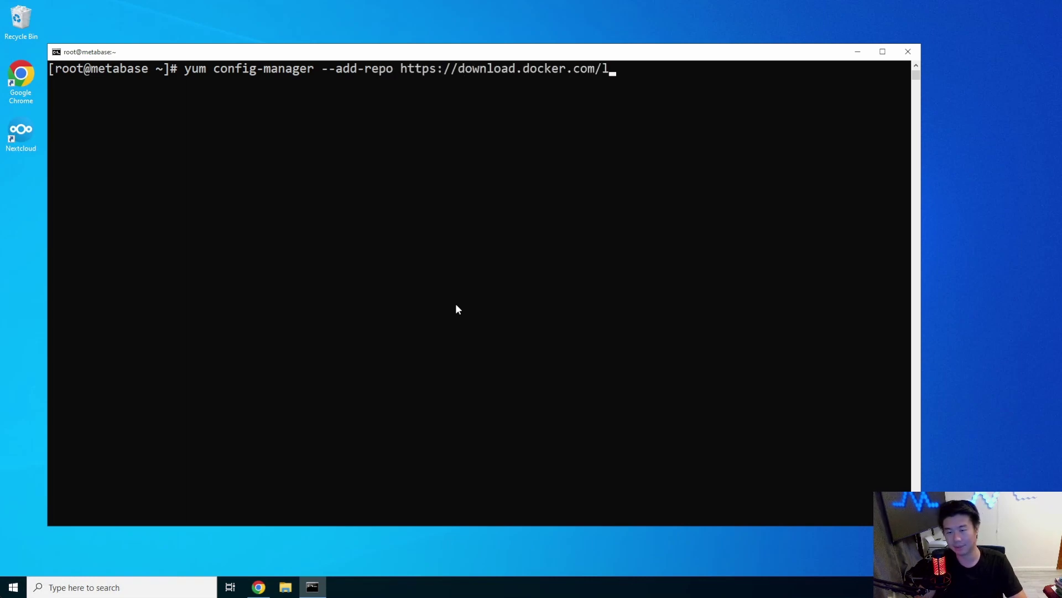
text(inux/centos)
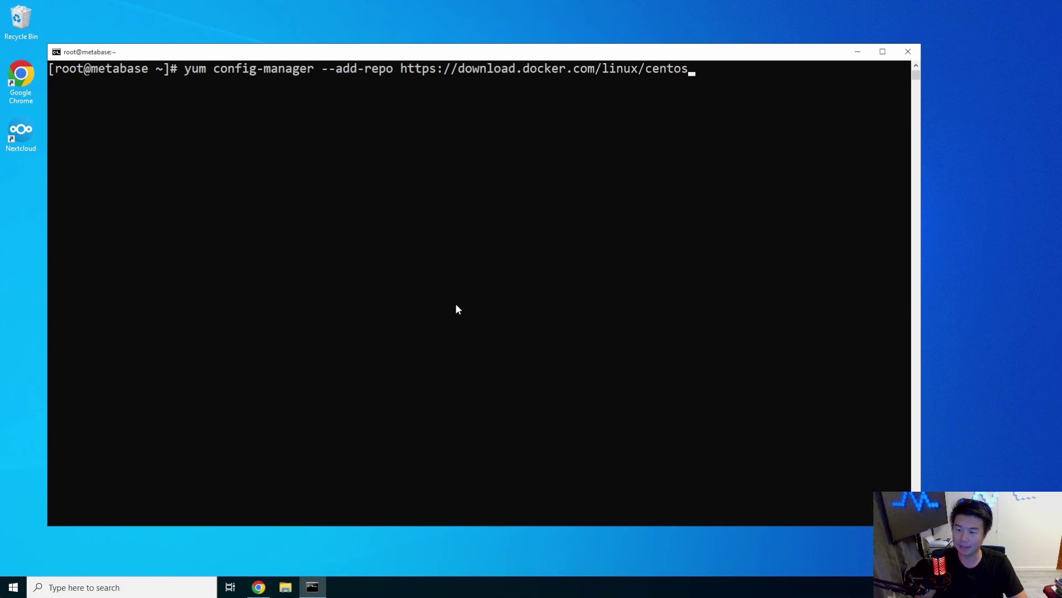
text(/docker-ce.)
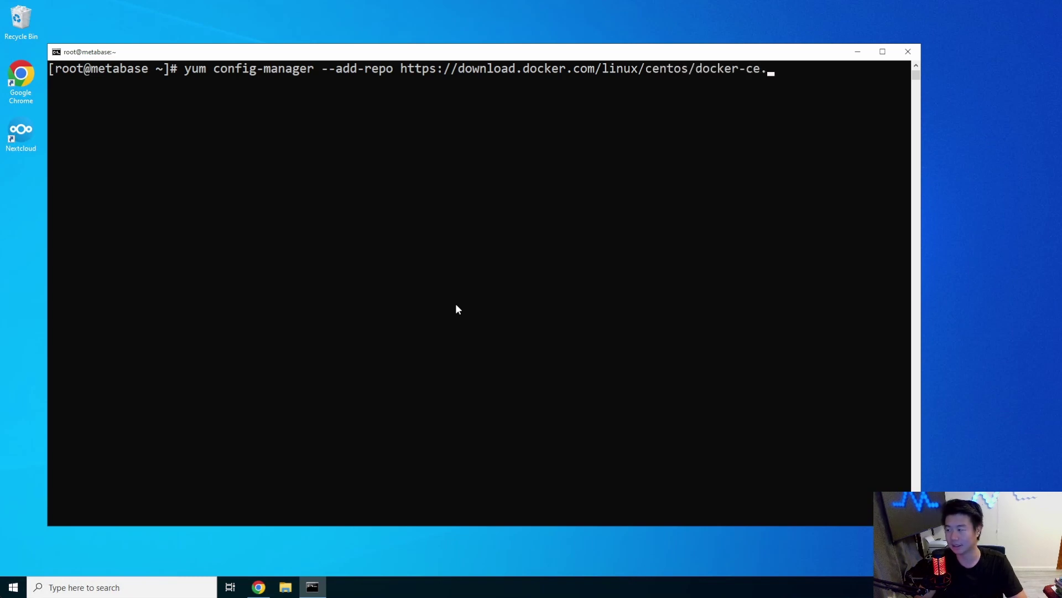
text(repo)
key(Return)
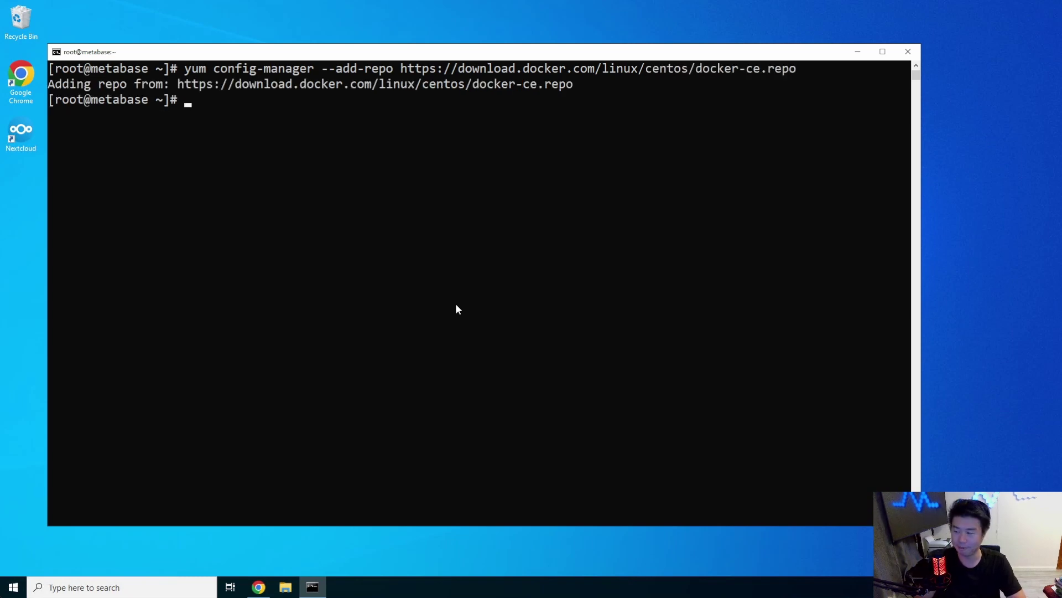
text(yum -y install docker-ce)
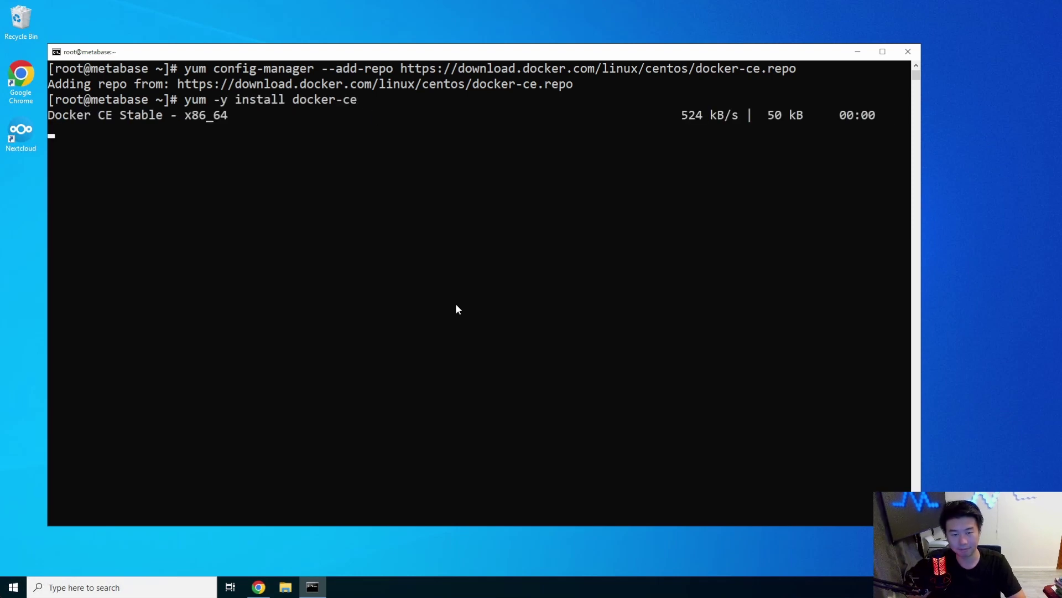
click(259, 587)
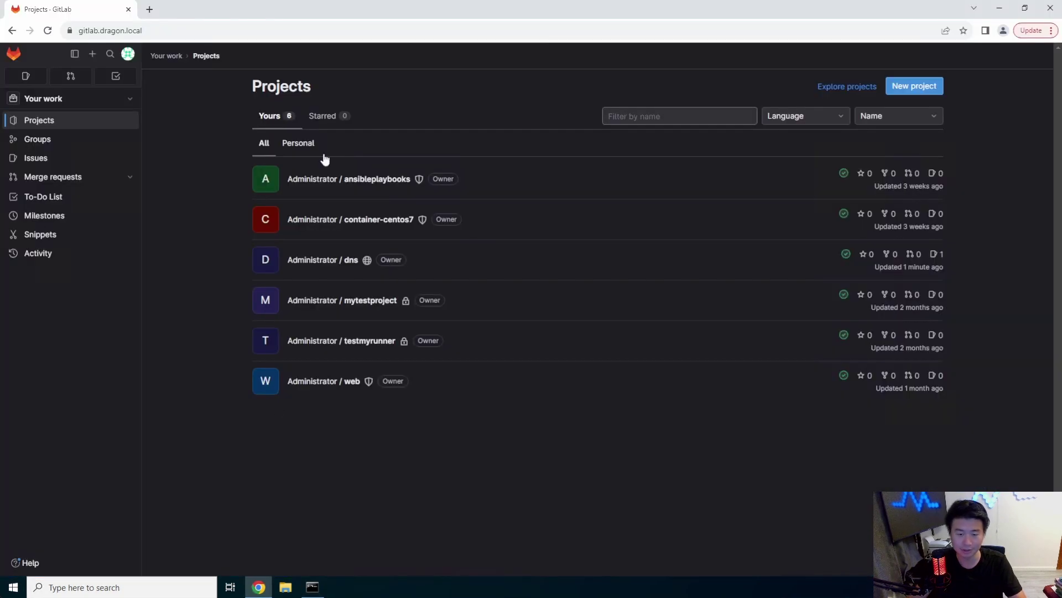
Open dragon.local.zone from the dns project in the Web IDE and bump the serial to 202307100
click(344, 258)
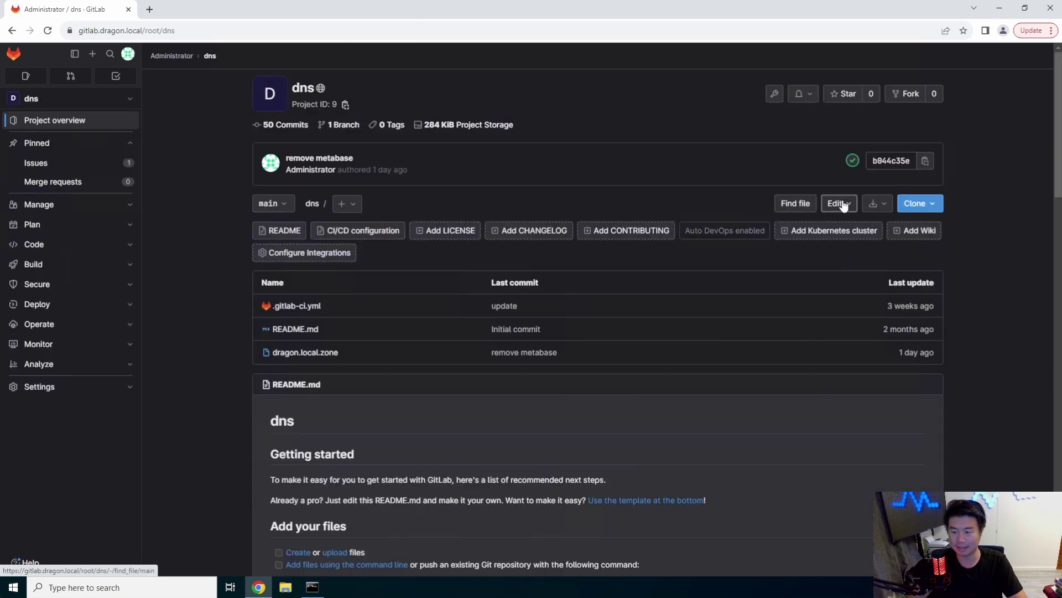
click(837, 205)
click(850, 239)
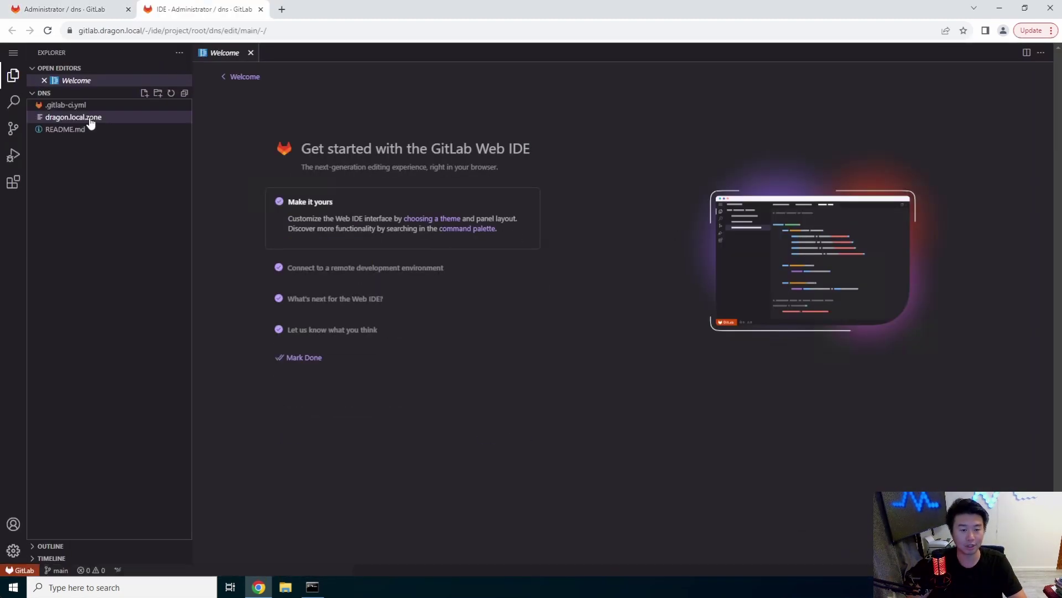
click(86, 117)
double_click(271, 101)
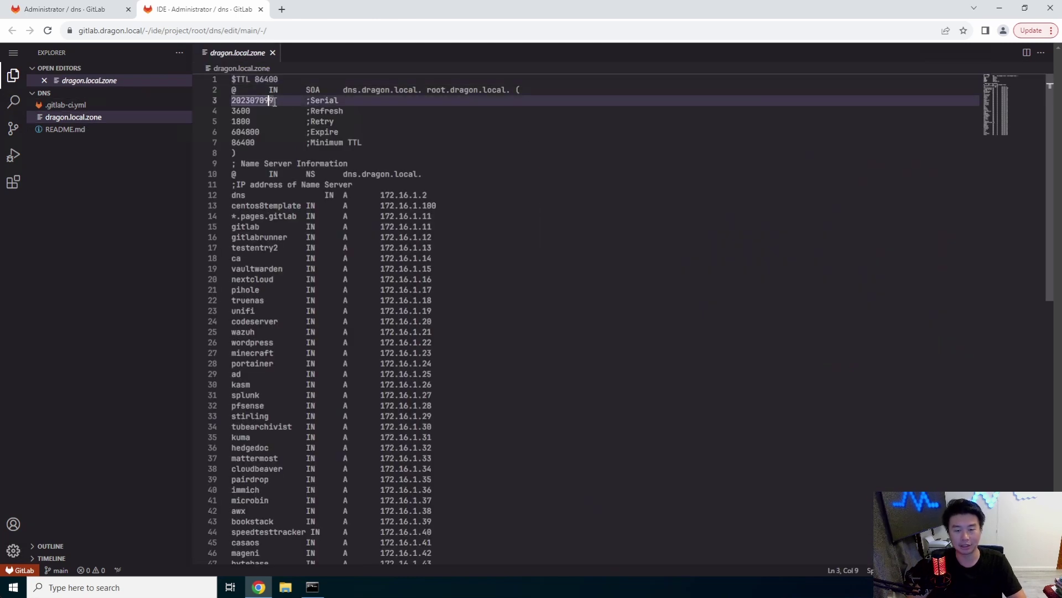
text(202307100)
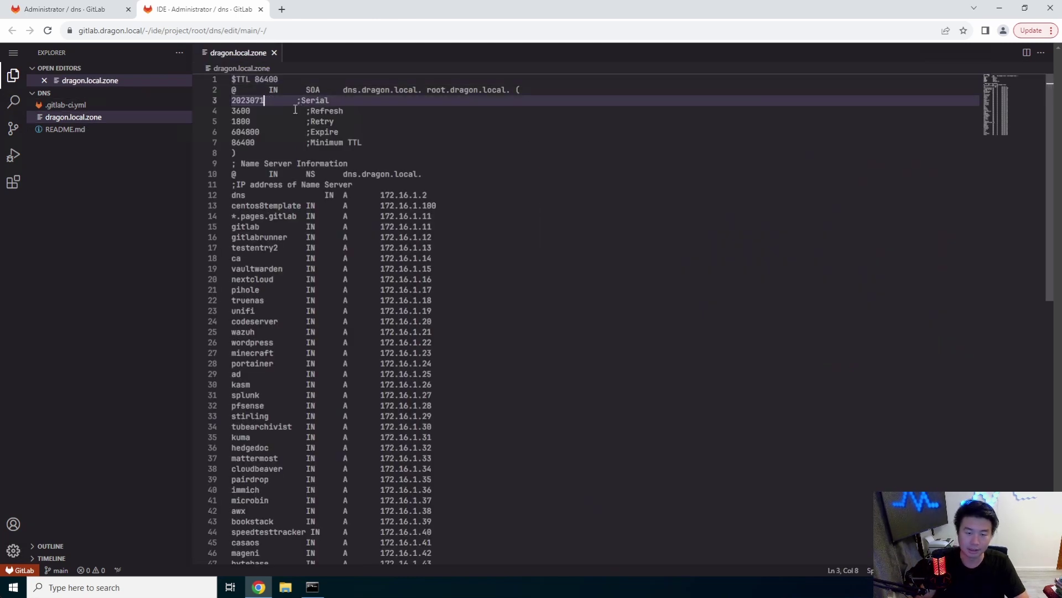
Add a 'metabase IN A 172.16.1.52' record below the memos record
scroll(411, 228, down, 5)
click(546, 386)
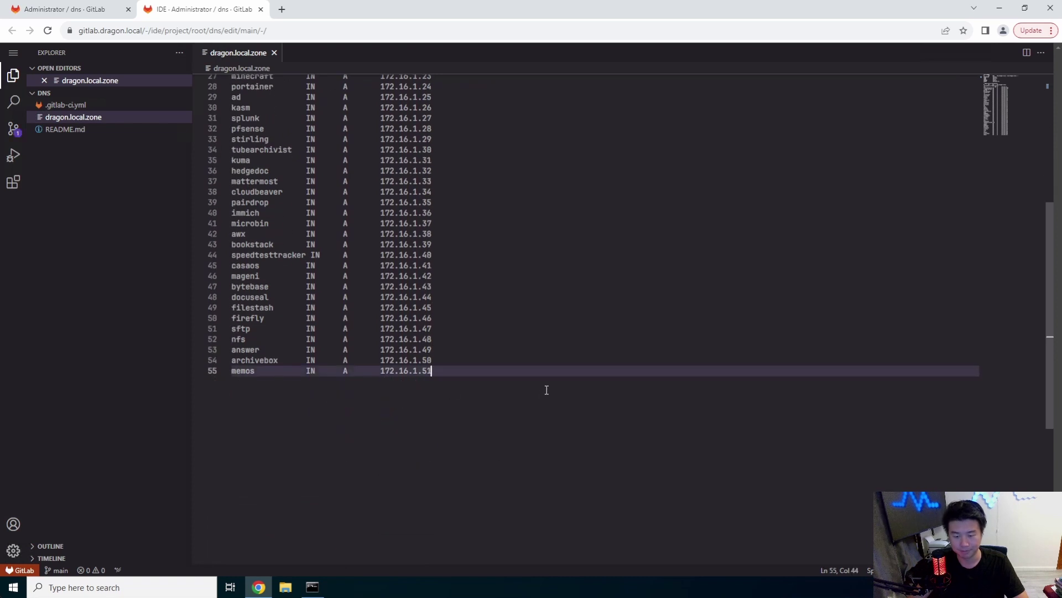
key(Return)
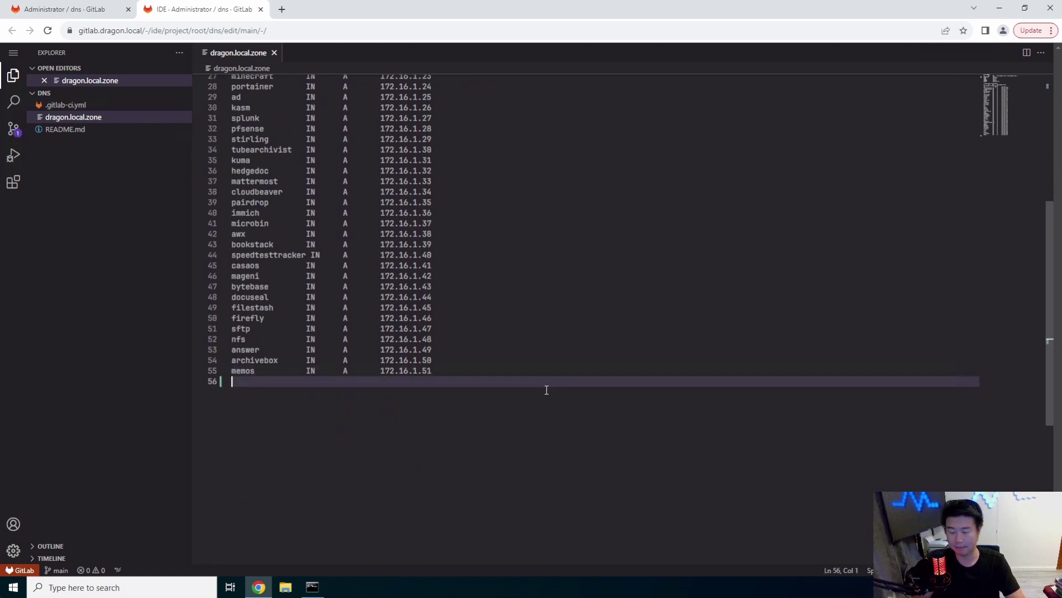
text(metabase)
key(Tab)
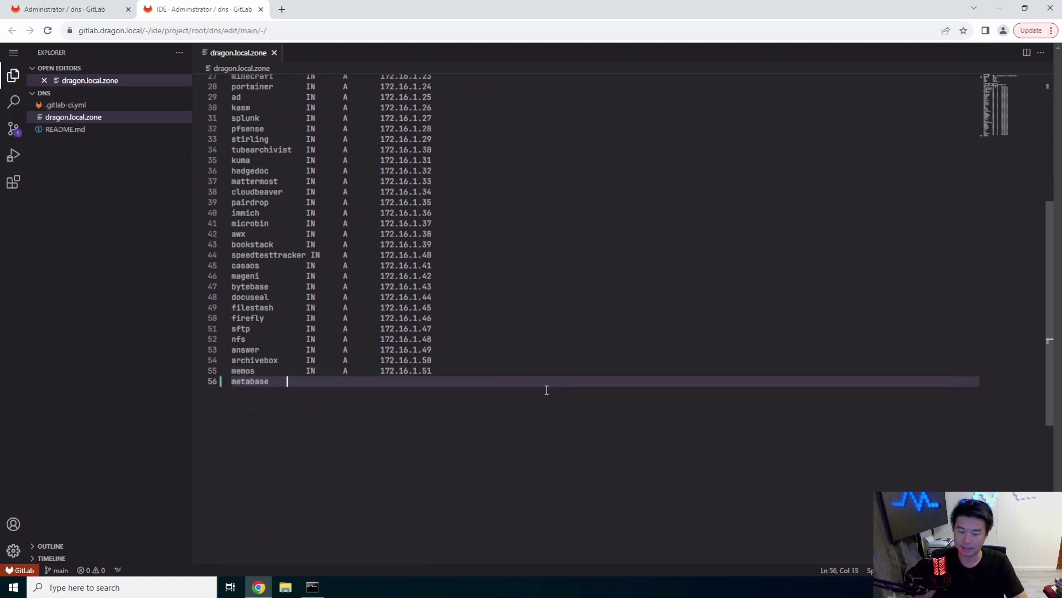
text(IN)
key(Tab)
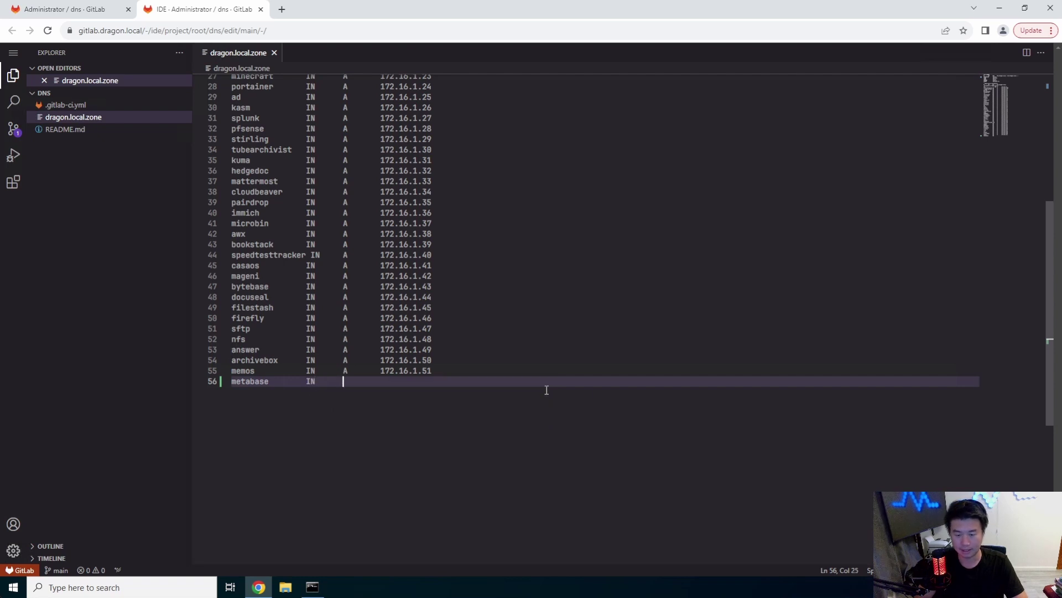
text(ad)
text(A)
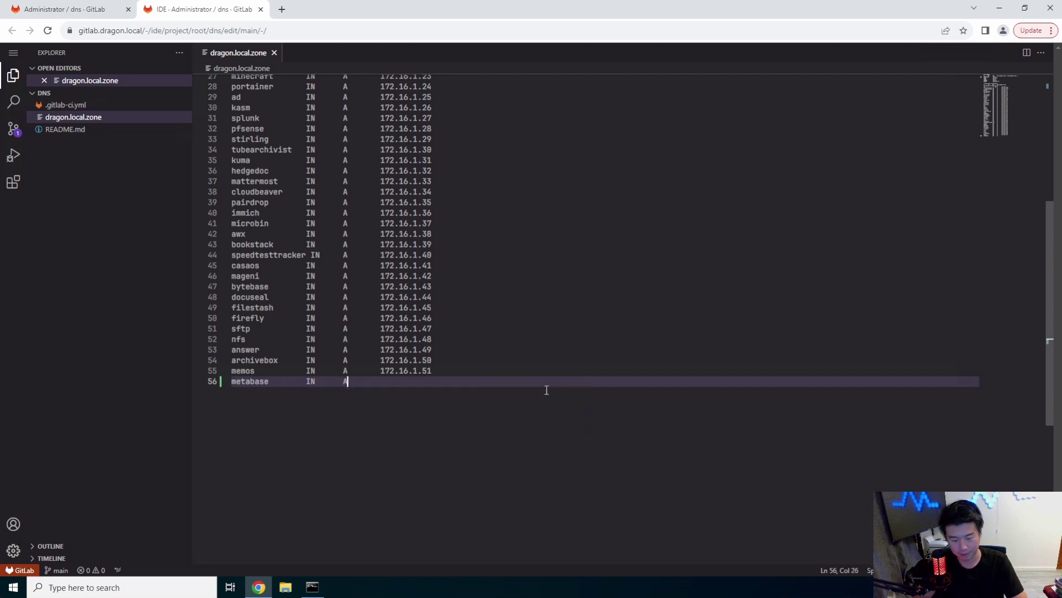
text(172.16.1.52)
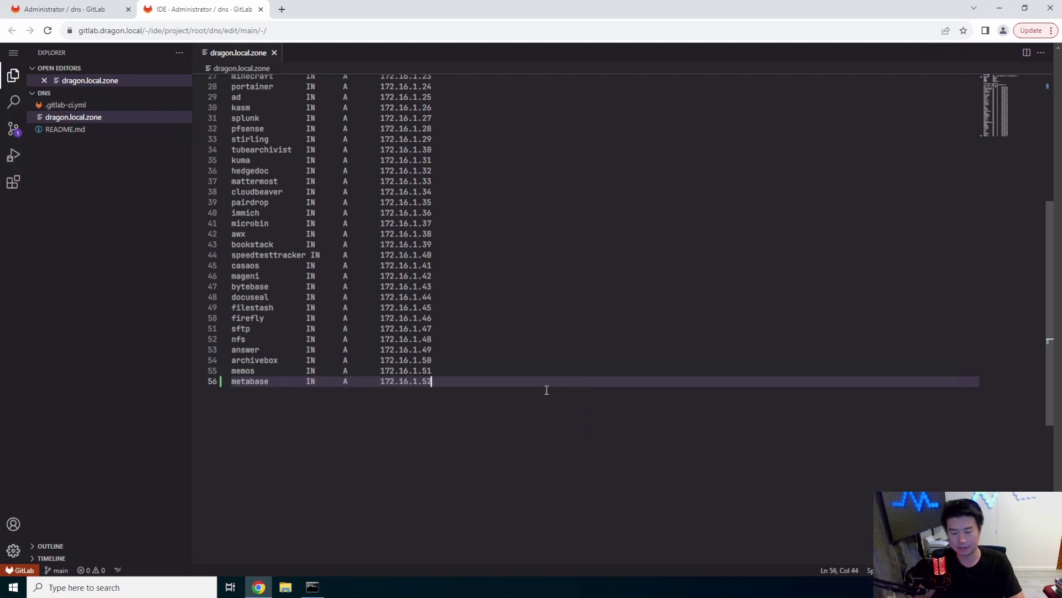
Commit the zone change to main with message 'add metabase' and close the IDE tab
click(14, 129)
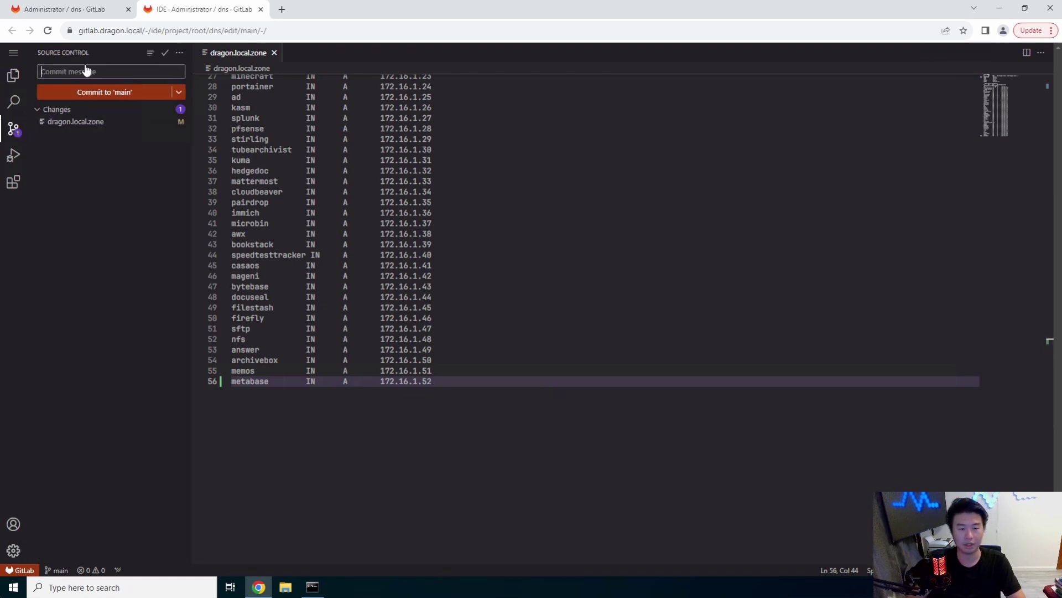
click(86, 71)
text(add metabase)
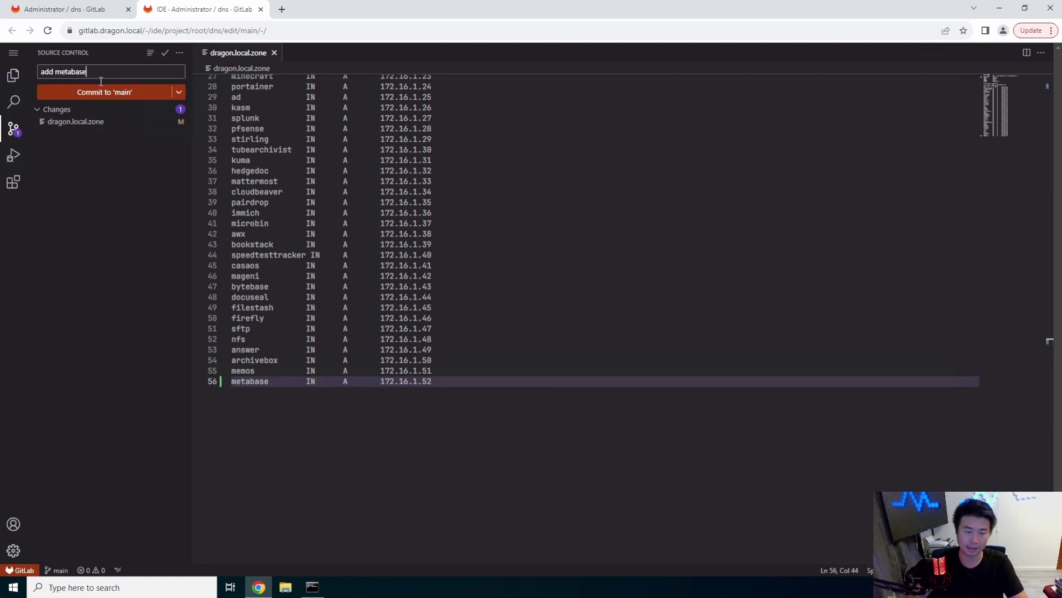
click(104, 88)
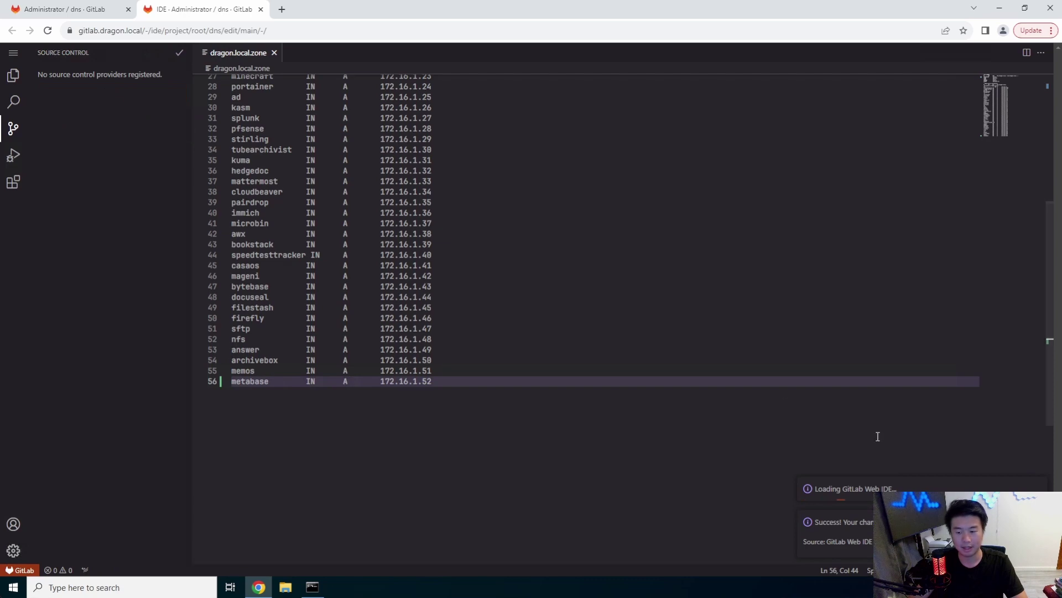
click(261, 9)
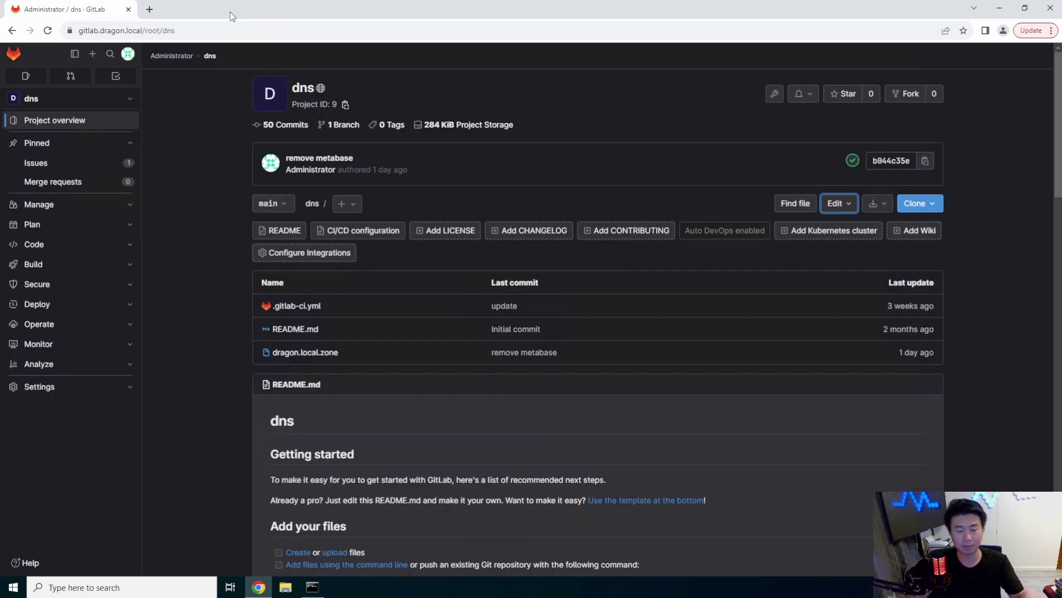
Search for metabase in a new tab and scroll metabase.com to its docker run quick-start command
click(149, 10)
text(metabase)
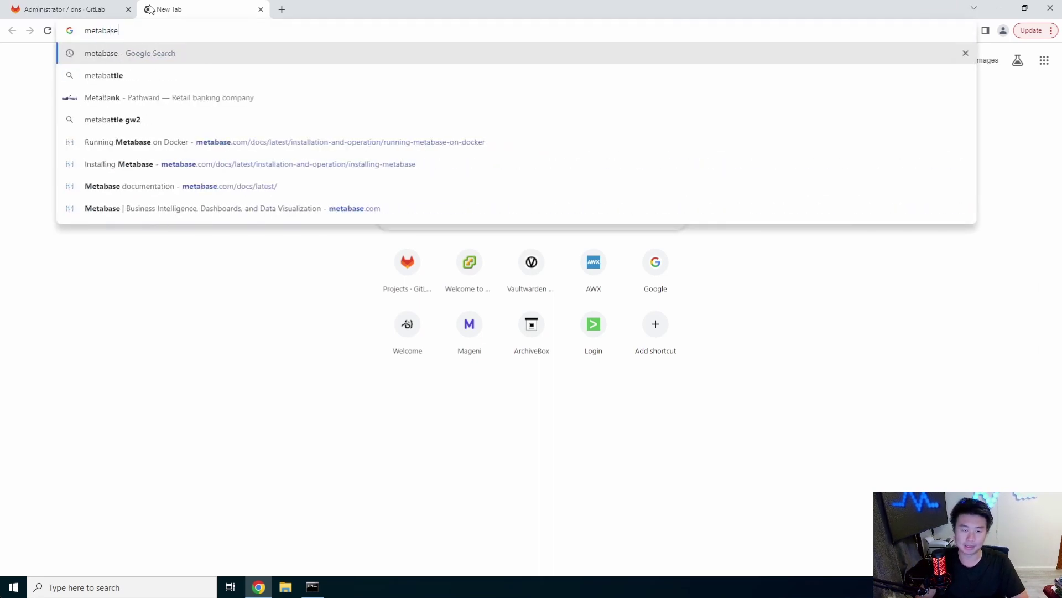
key(Return)
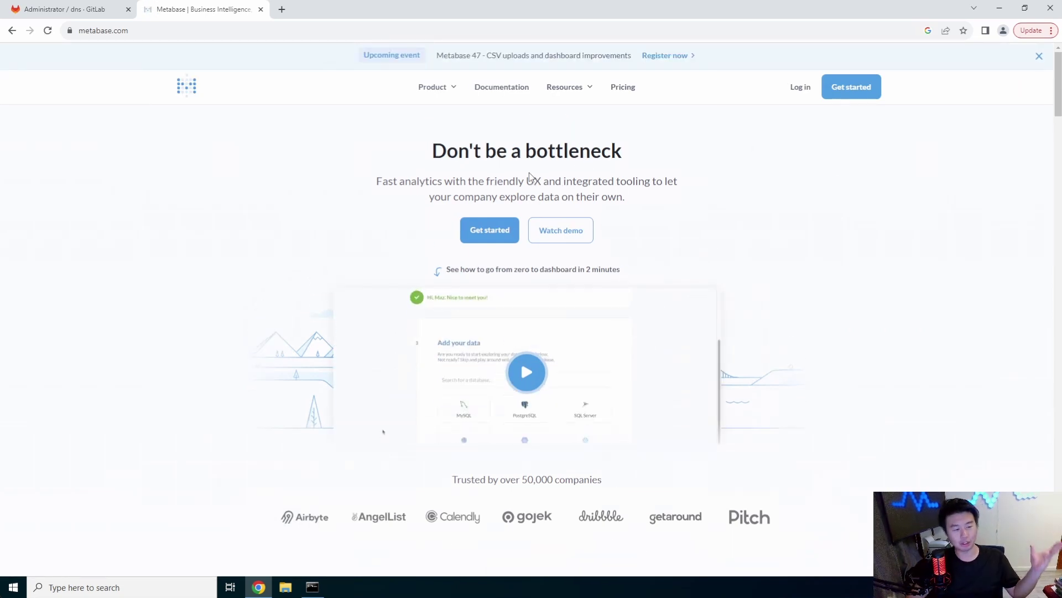
scroll(539, 265, down, 1)
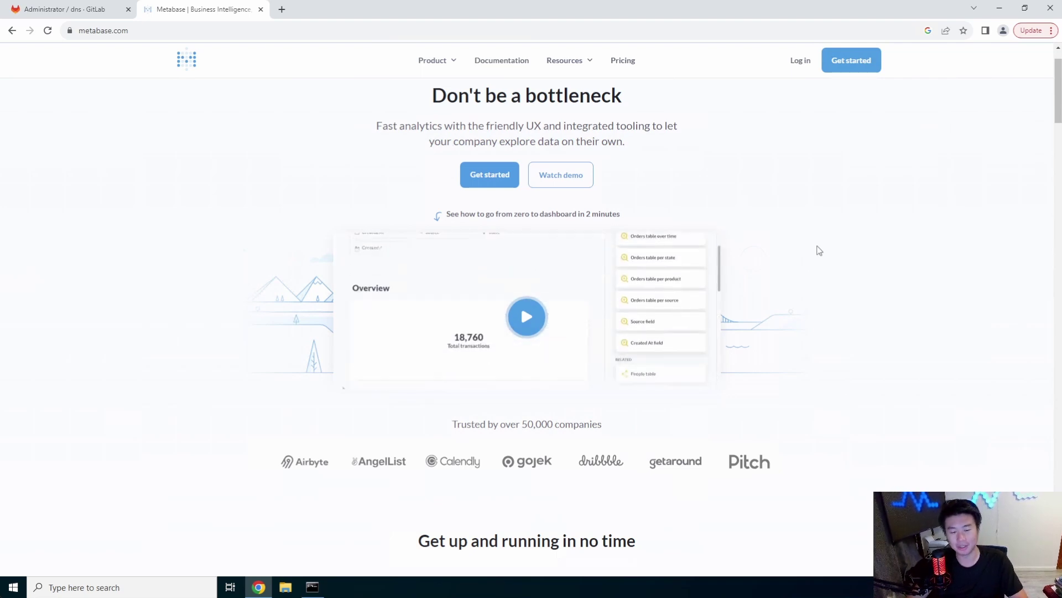
scroll(816, 248, down, 2)
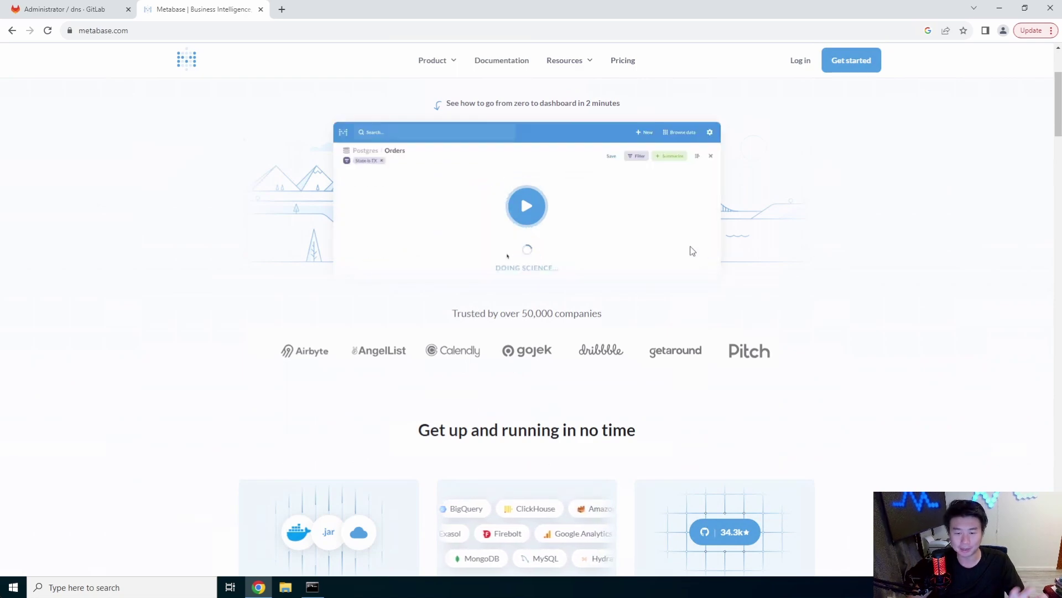
scroll(691, 249, down, 2)
scroll(693, 249, down, 3)
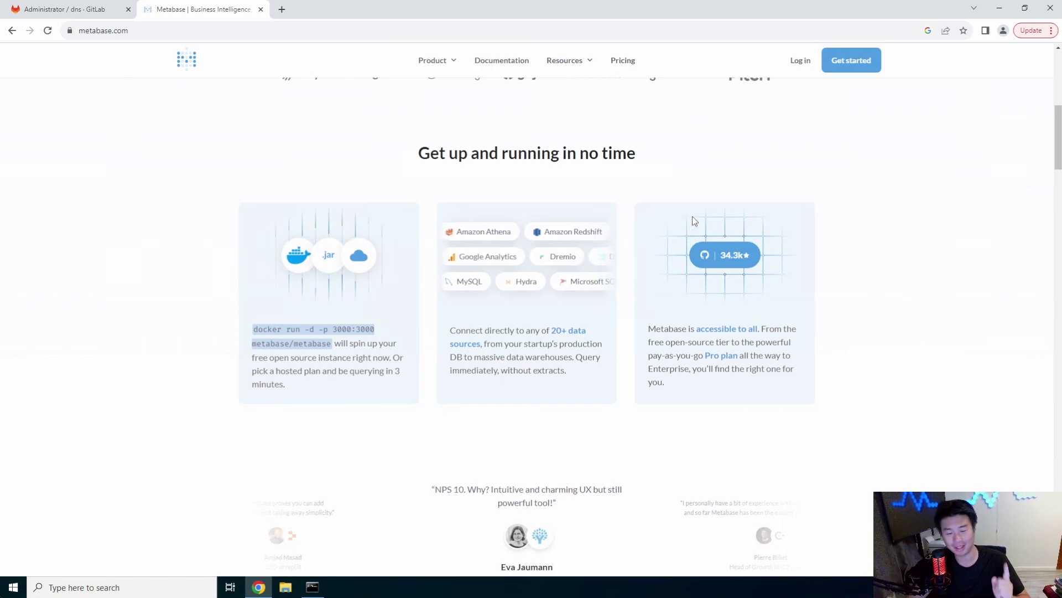
scroll(663, 223, down, 3)
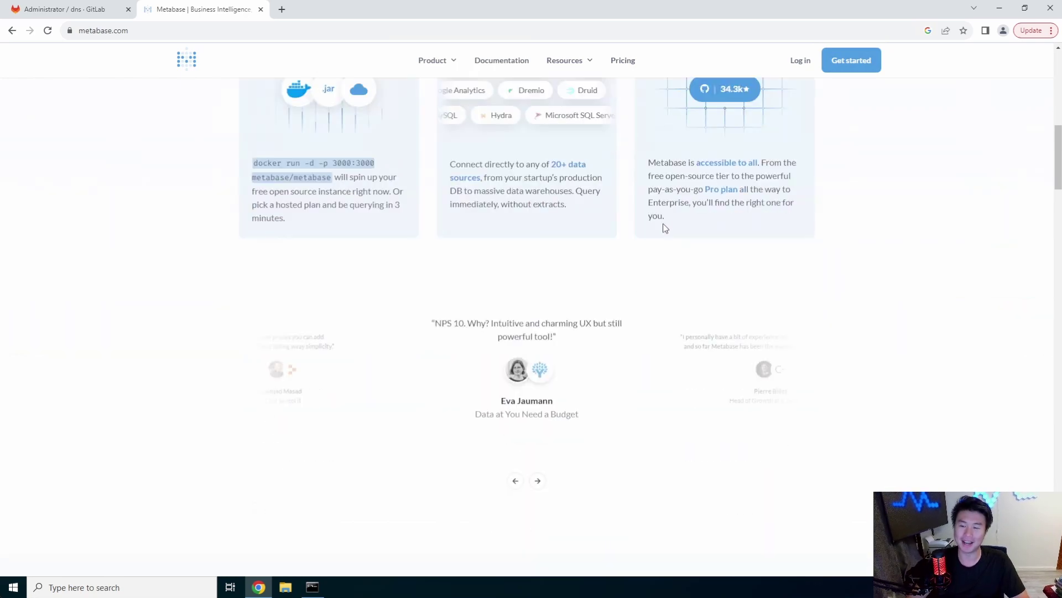
scroll(663, 224, up, 3)
Read through the metabase GitHub README and its 'Set up in five minutes' guide
click(736, 255)
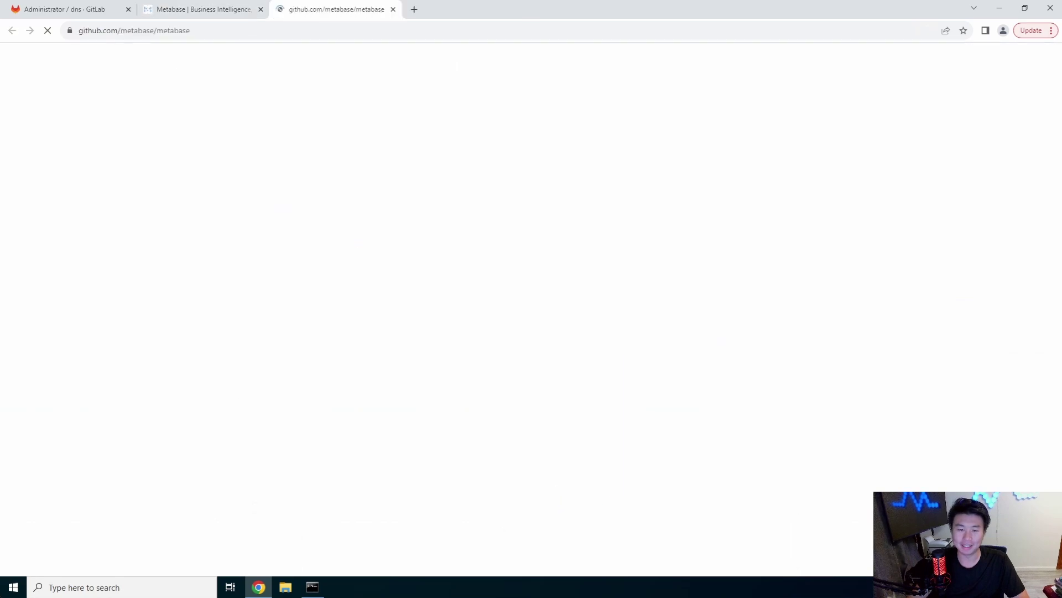
scroll(552, 264, down, 20)
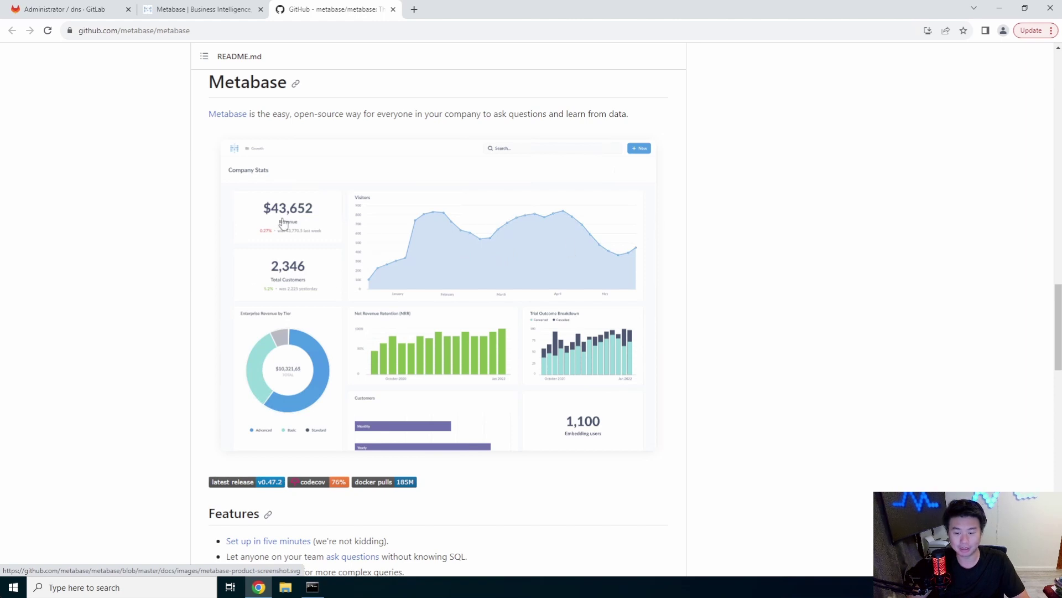
scroll(624, 281, down, 2)
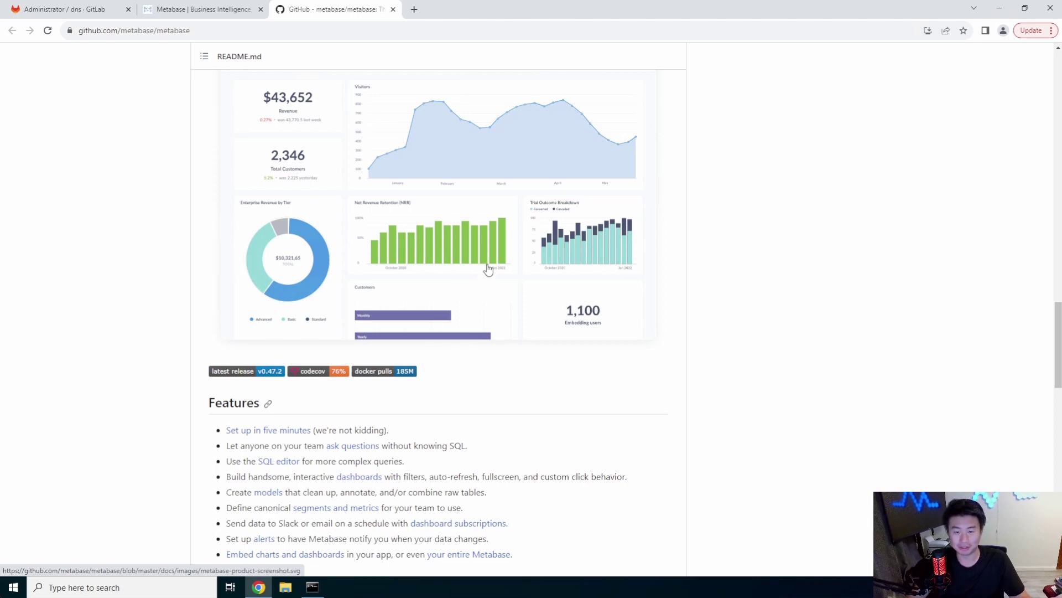
scroll(488, 269, down, 10)
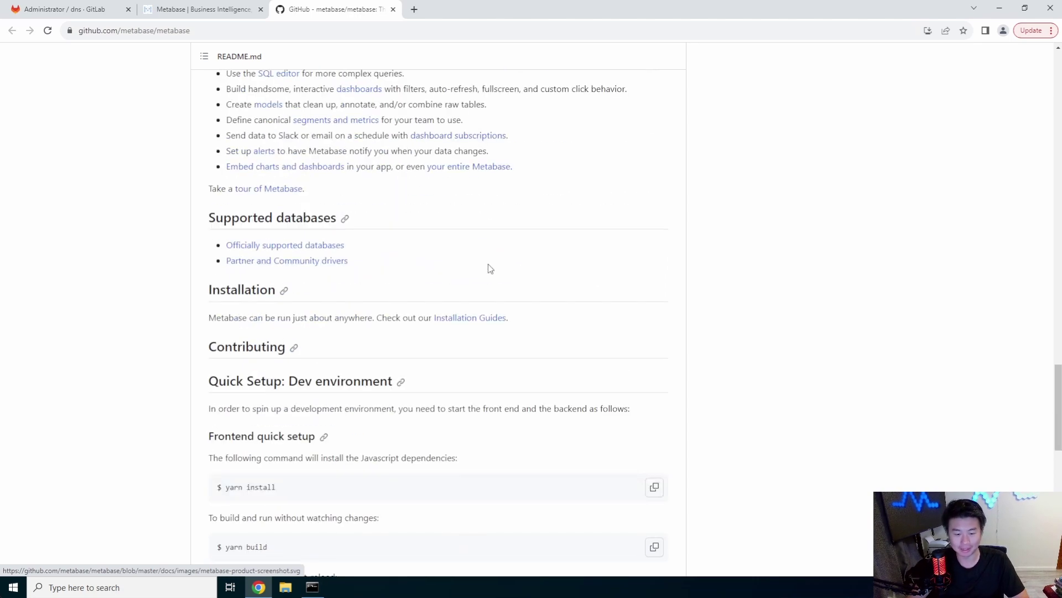
scroll(433, 369, down, 9)
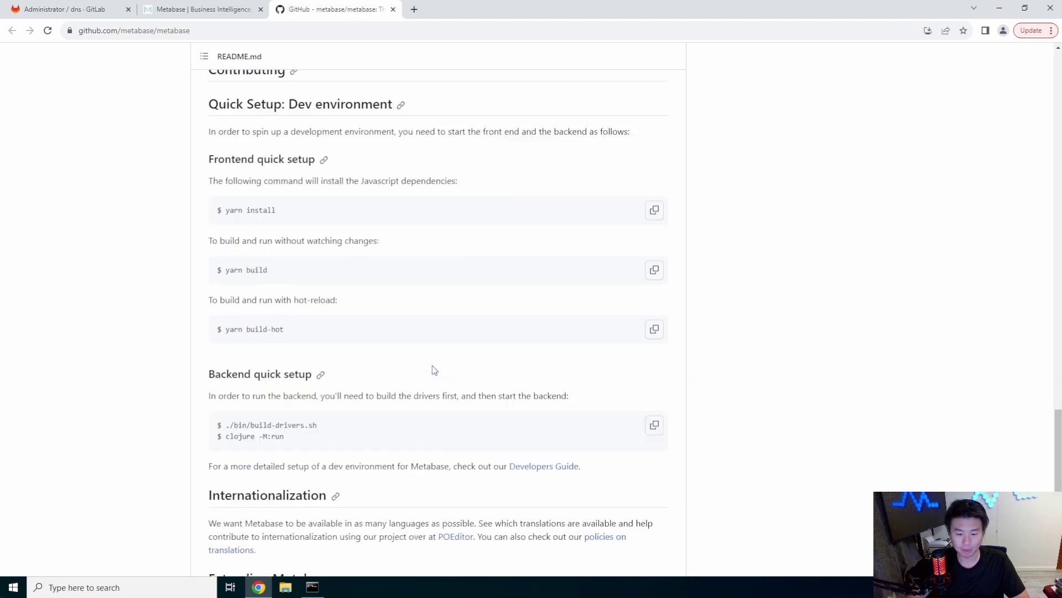
scroll(435, 369, up, 10)
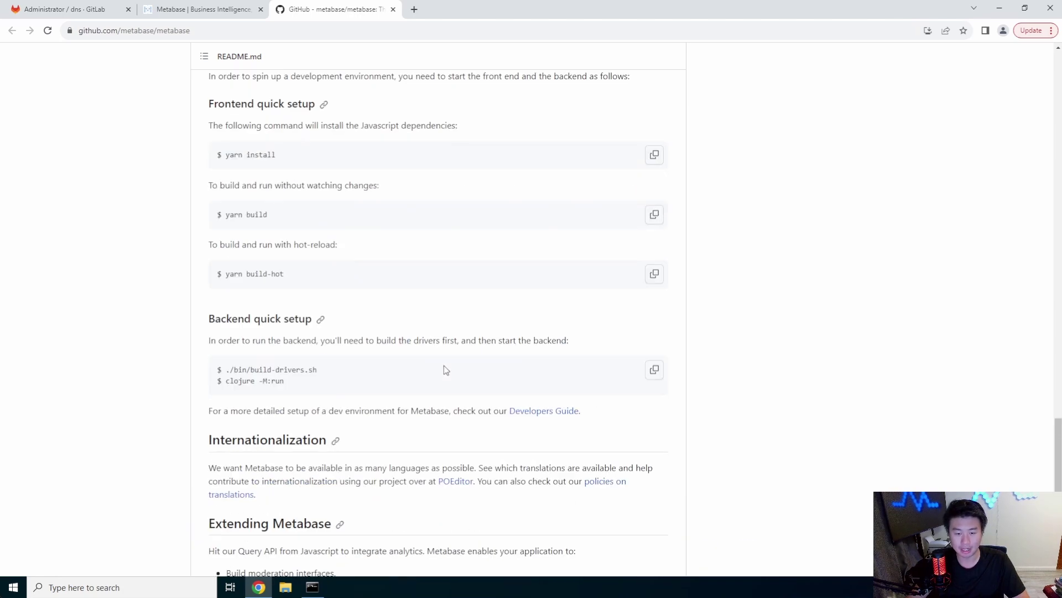
scroll(451, 368, up, 1)
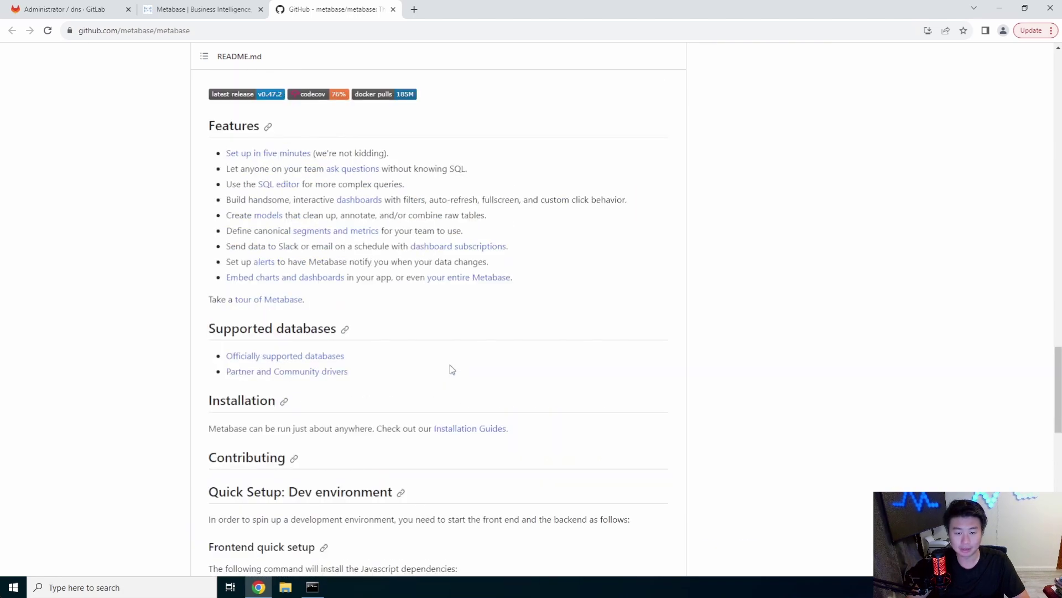
click(264, 156)
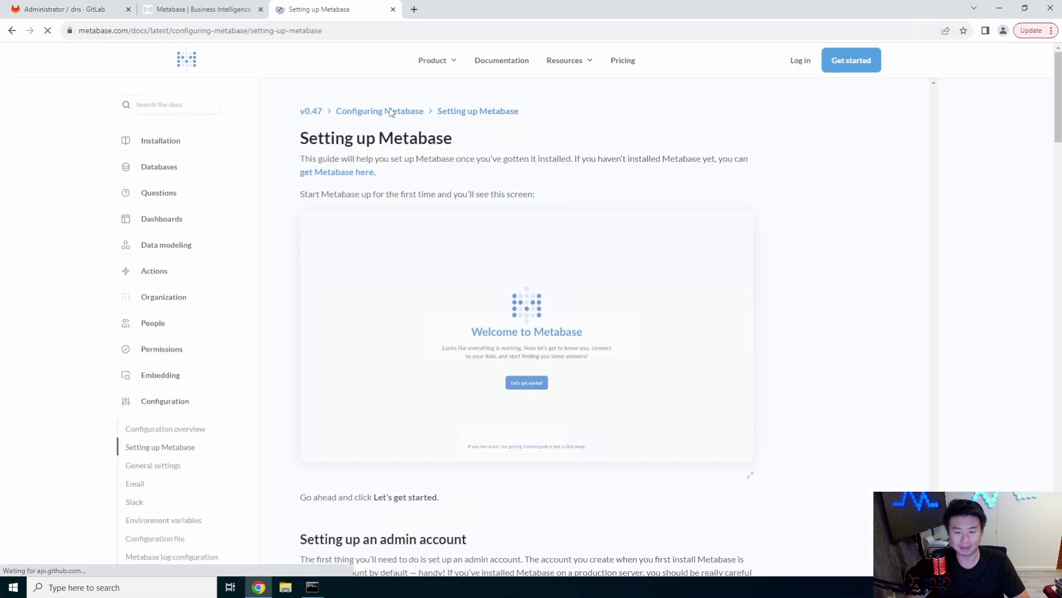
scroll(559, 227, down, 5)
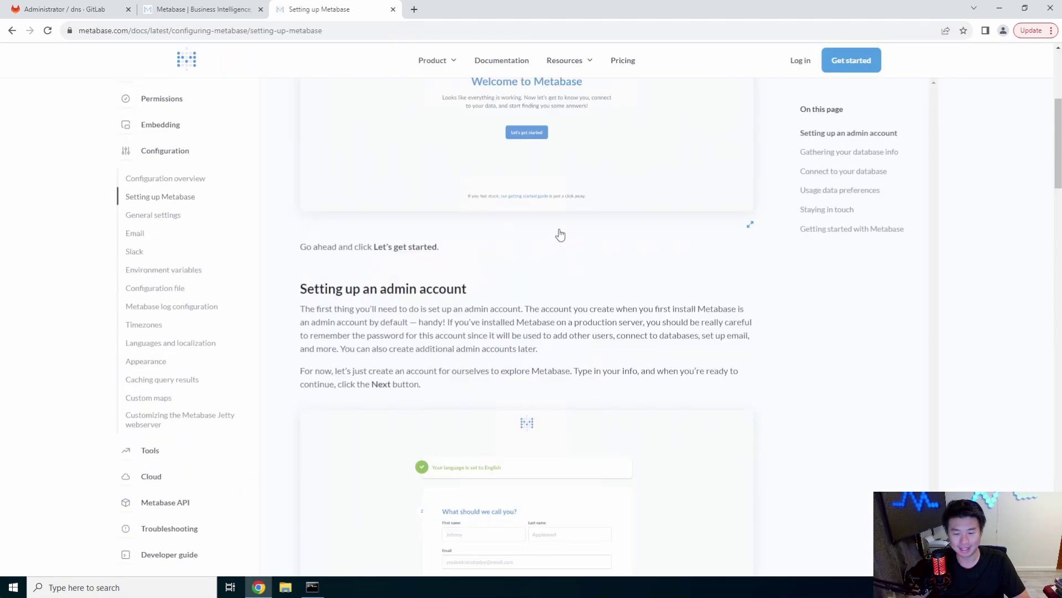
Copy the docker run command from metabase.com for use in the server terminal
click(216, 12)
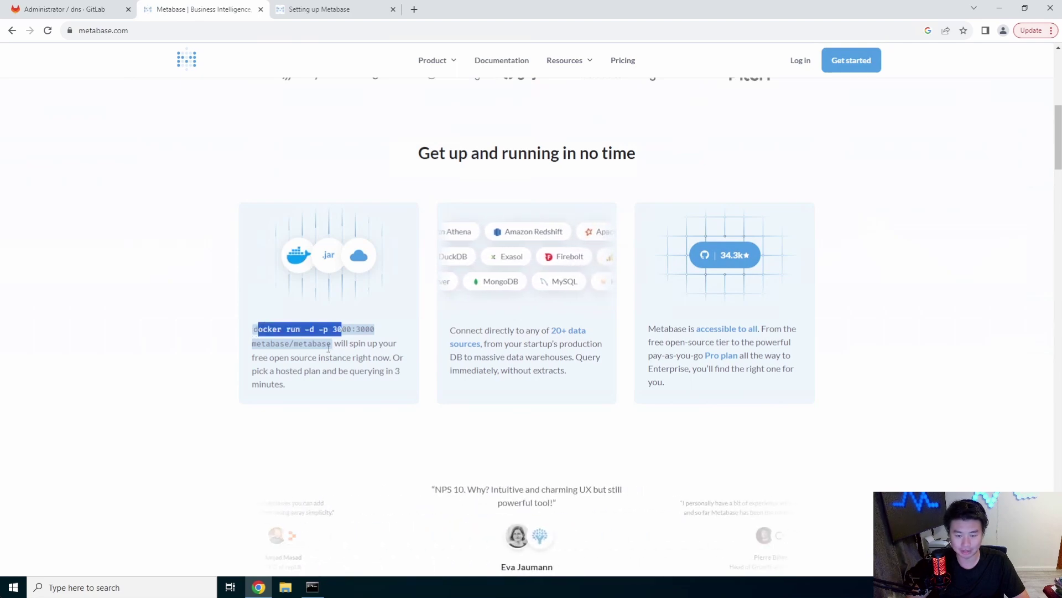
drag(331, 344, 252, 338)
right_click(265, 329)
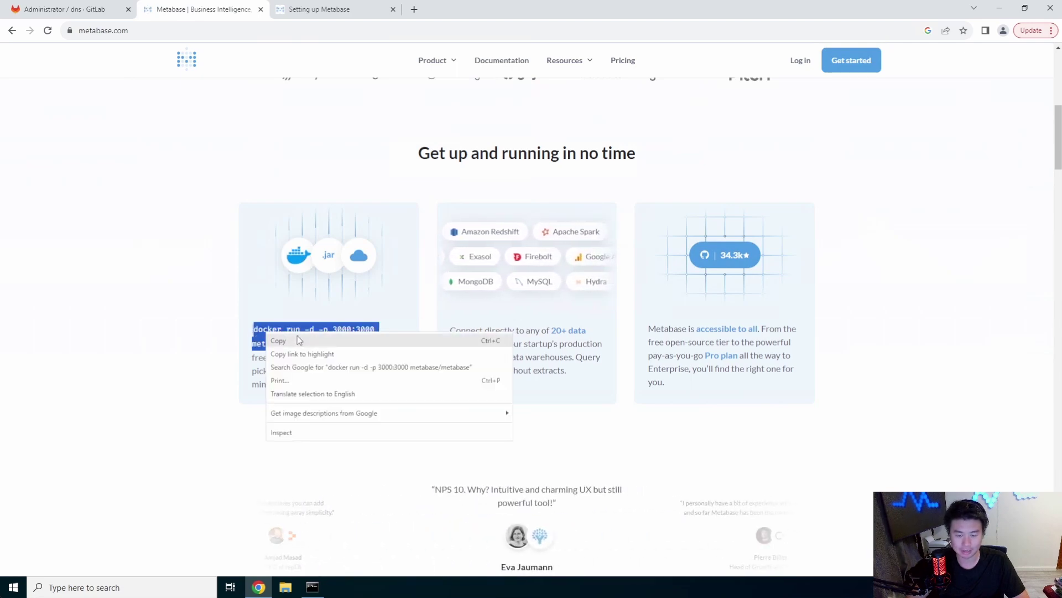
click(282, 339)
key(alt+Tab)
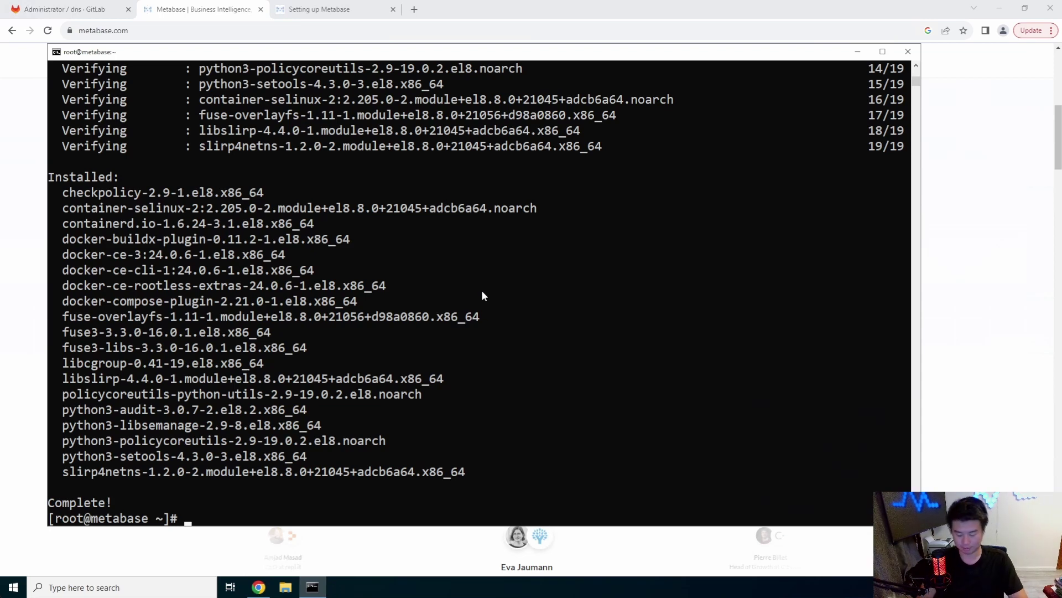
Start the docker service and enable it to run at boot with systemctl
text(systemctl start docker)
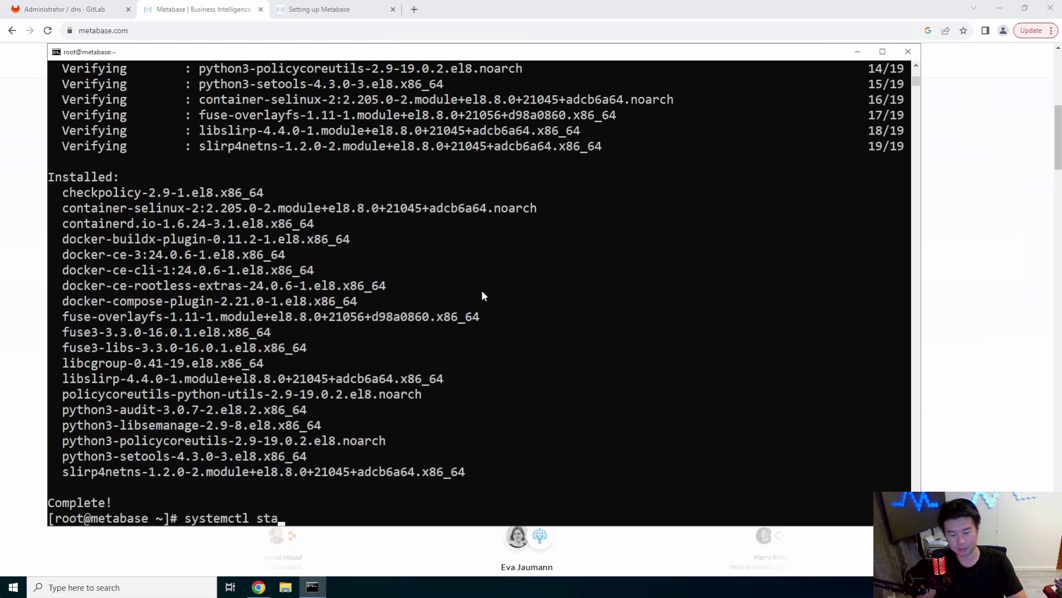
key(Return)
text(systemc)
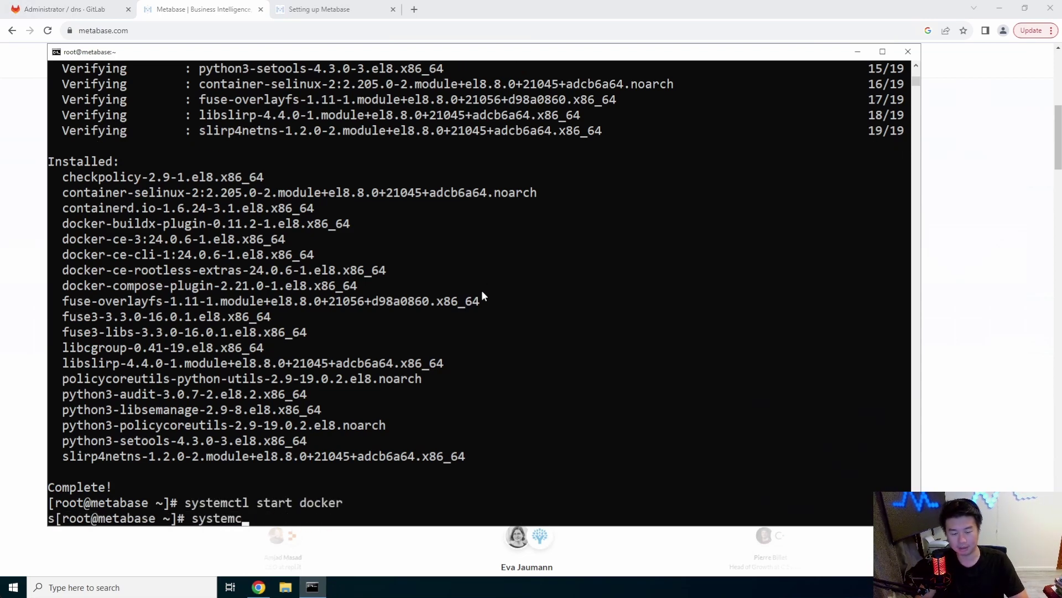
text(tl enable docker)
key(Return)
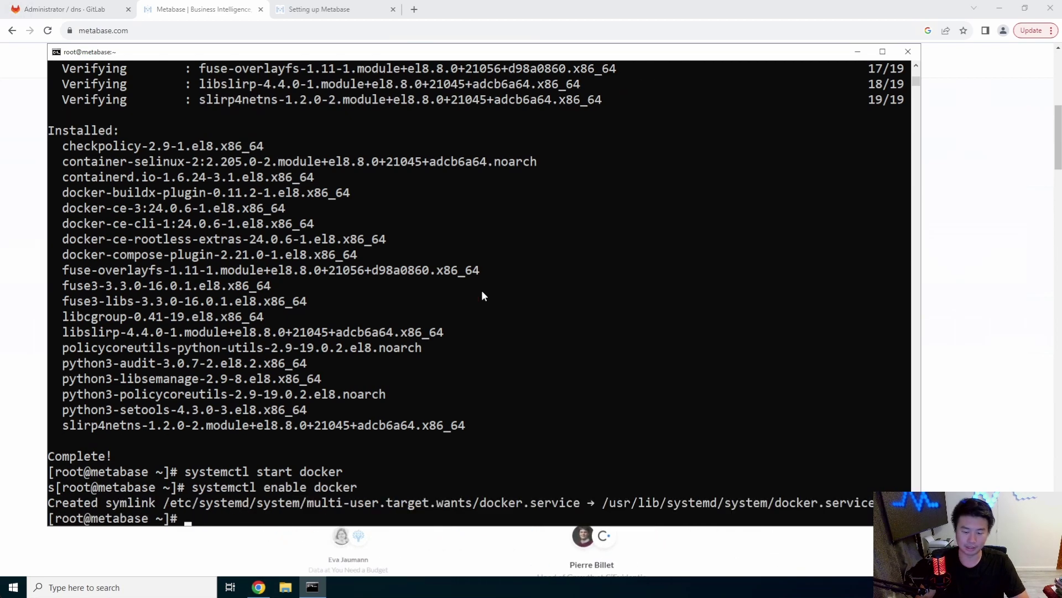
Run the pasted docker run command for Metabase on port 3000 and confirm it with docker ps -a
key(ctrl+v)
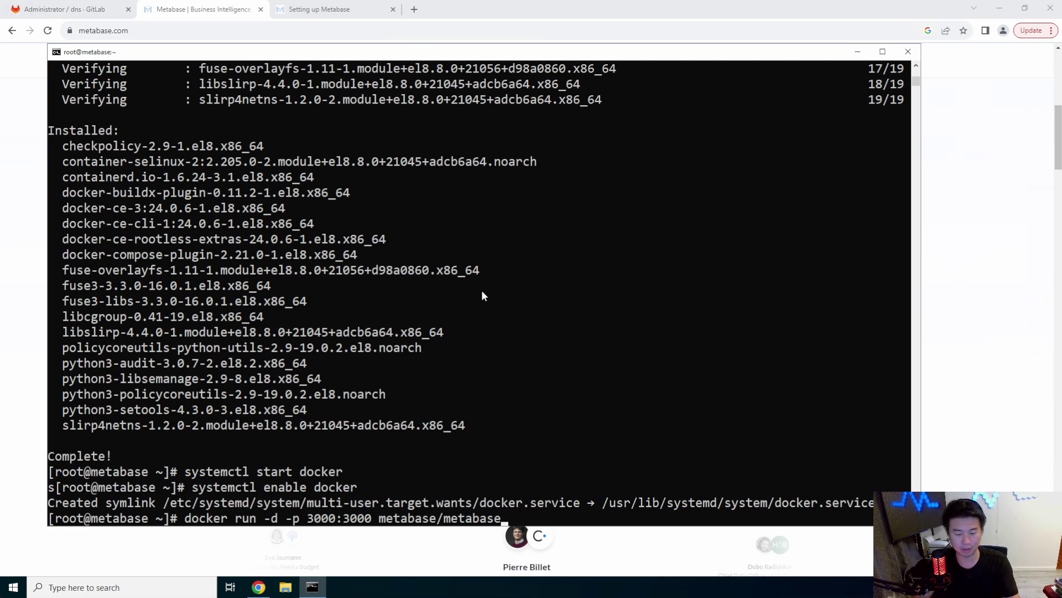
key(Return)
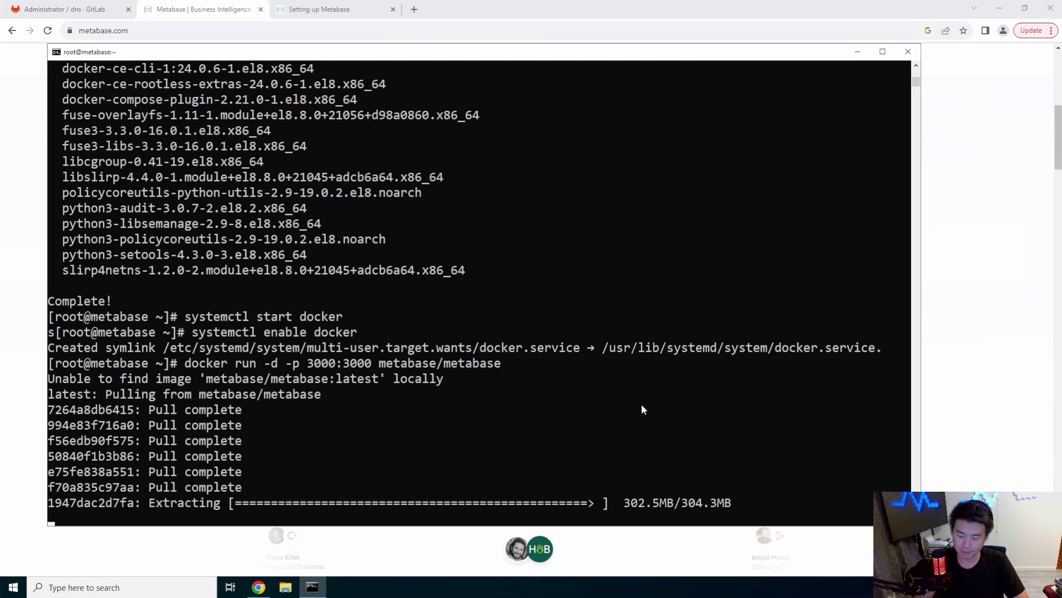
text(docker ps -a)
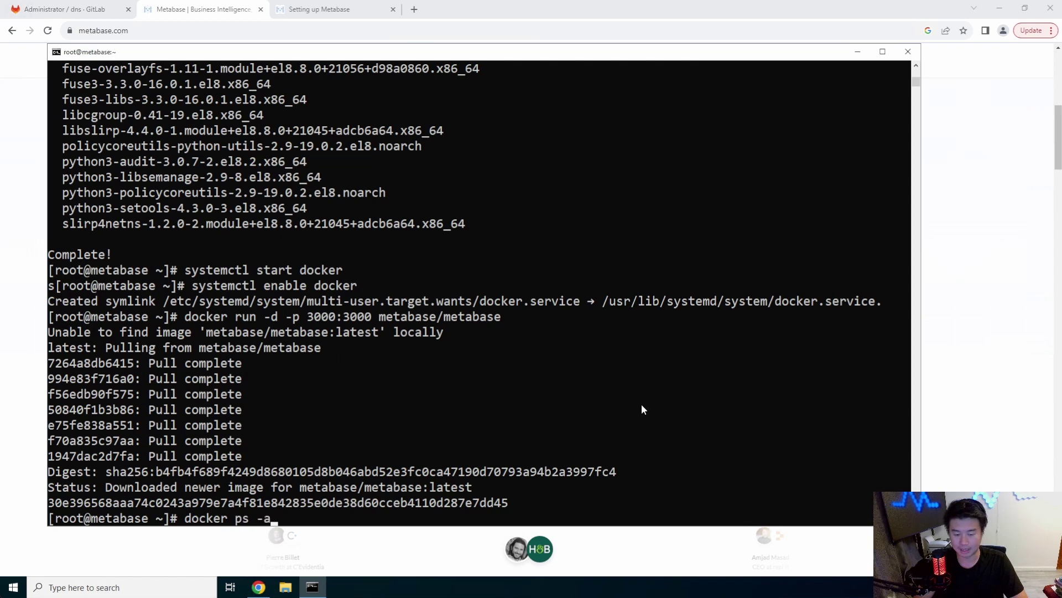
key(Return)
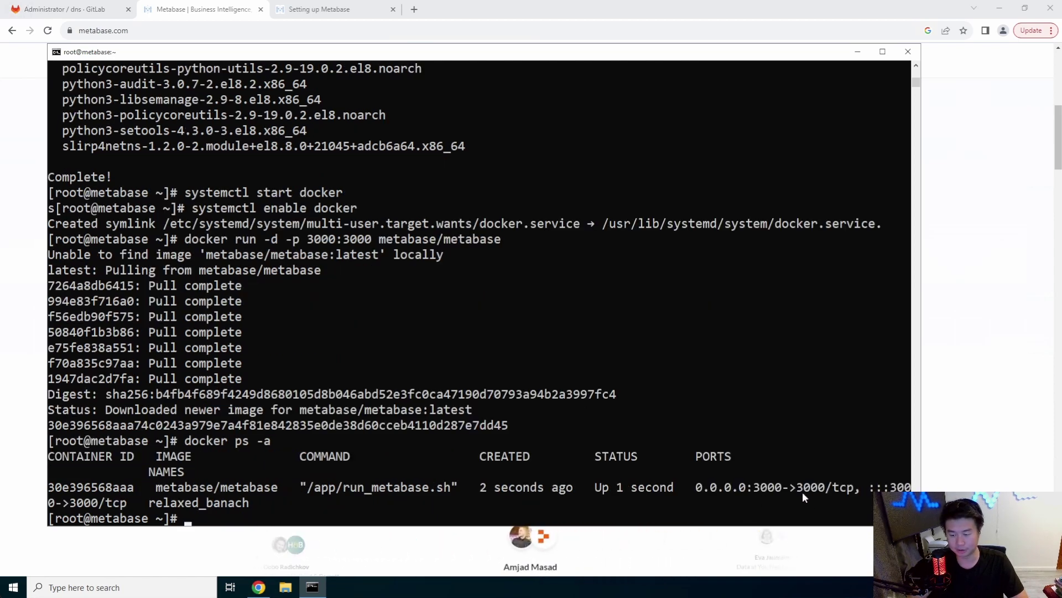
click(1014, 309)
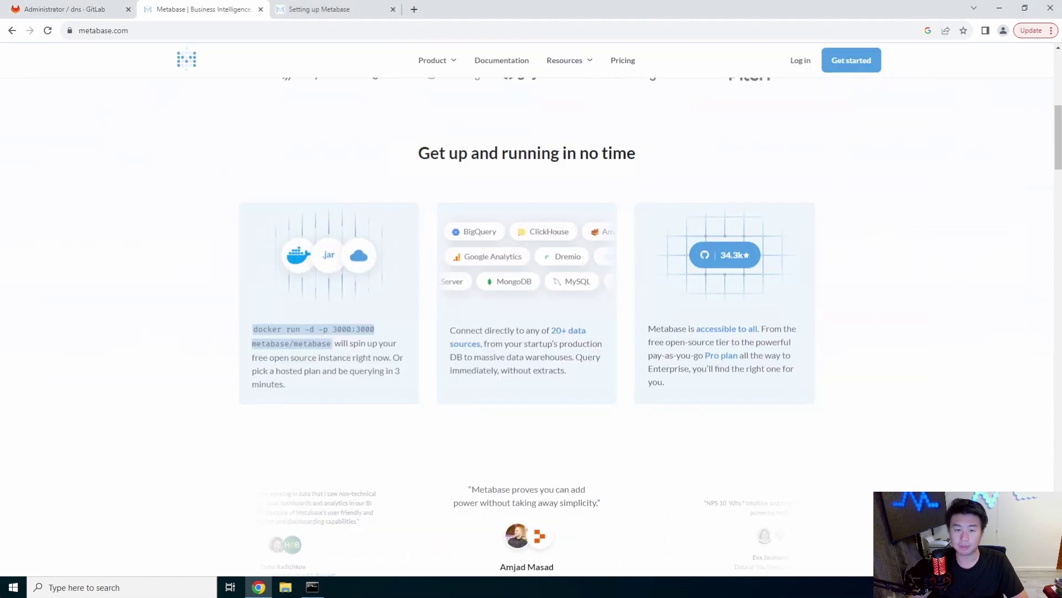
click(414, 10)
text(http://)
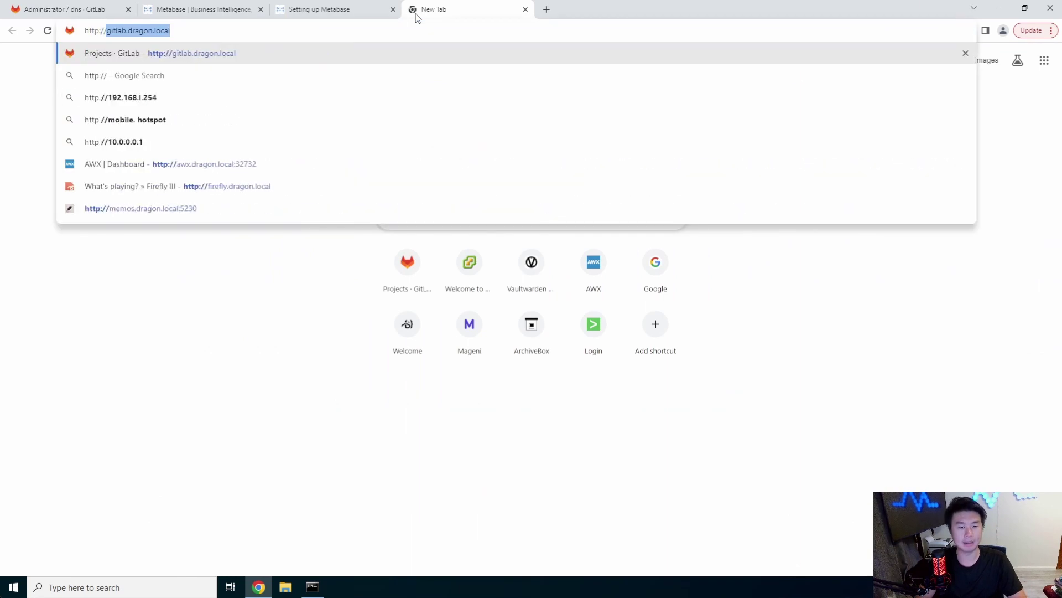
text(metabase.drago)
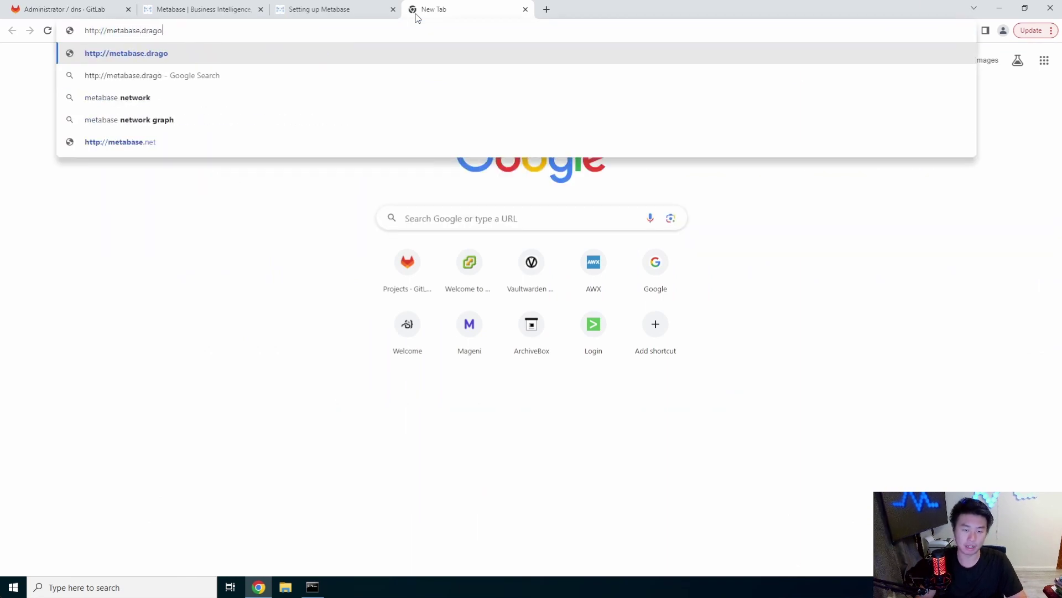
text(n.local:3000)
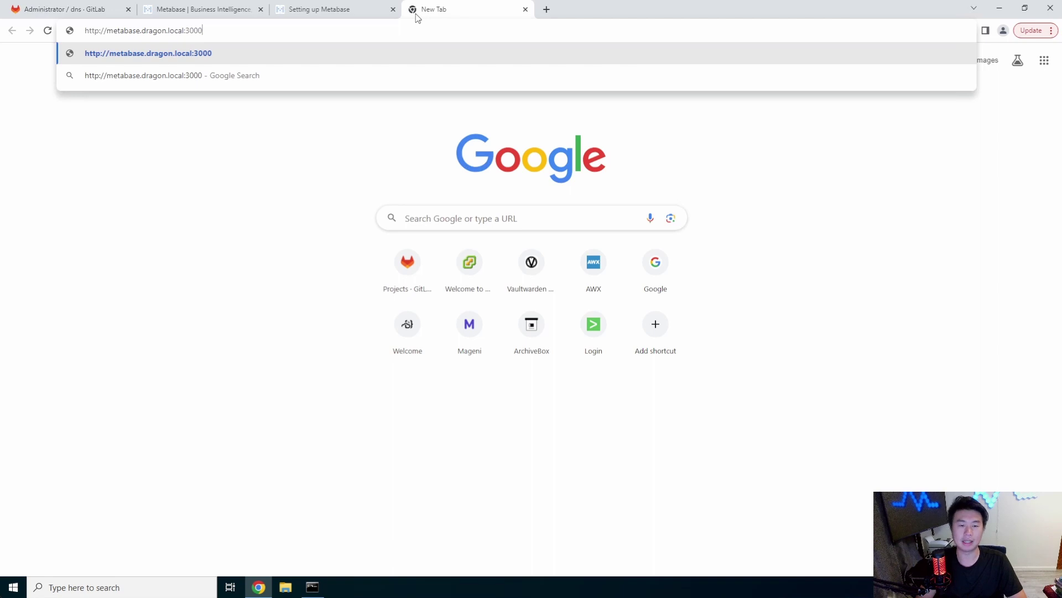
key(Return)
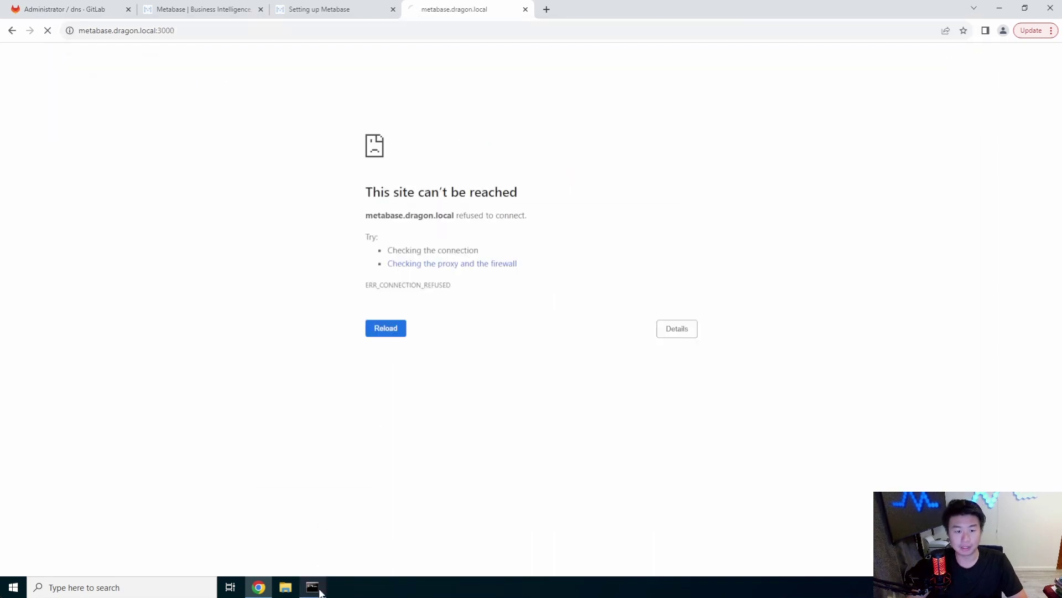
Re-run docker ps -a to confirm the container, then begin the Metabase setup wizard
mouse_move(321, 593)
click(320, 569)
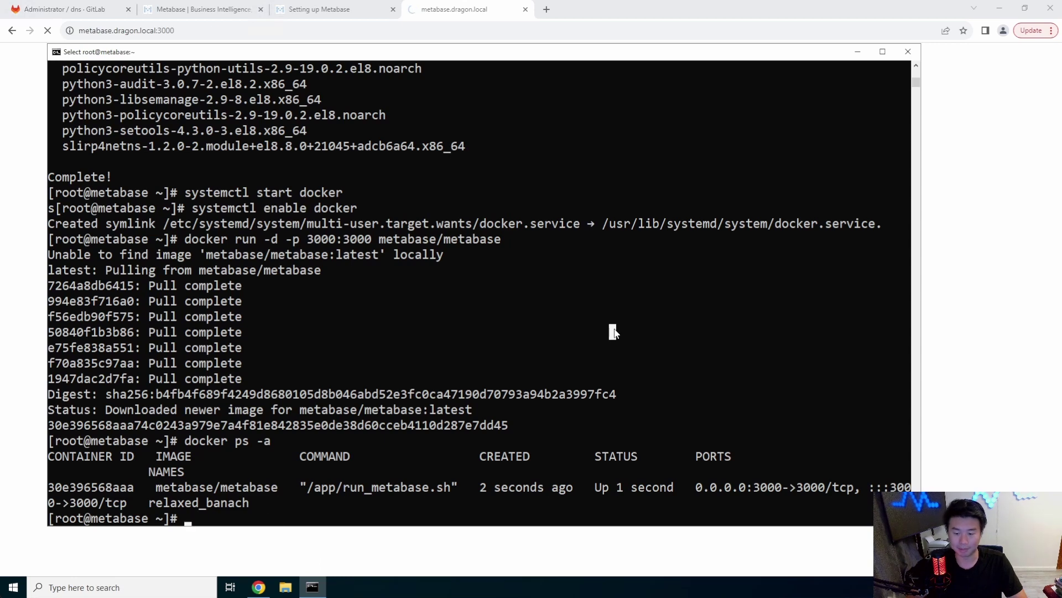
key(Up)
key(Return)
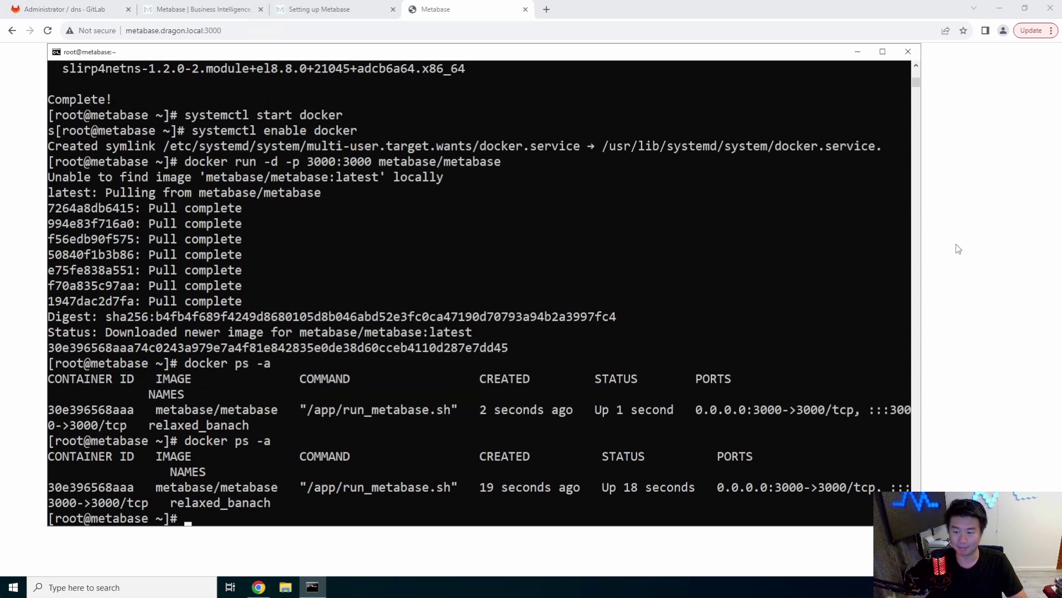
click(958, 249)
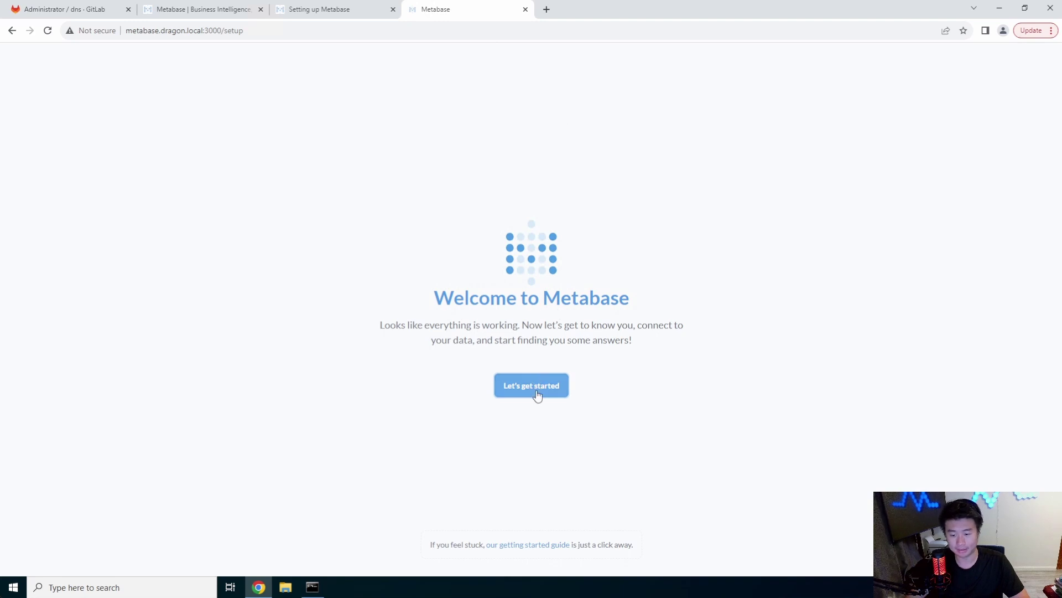
click(536, 393)
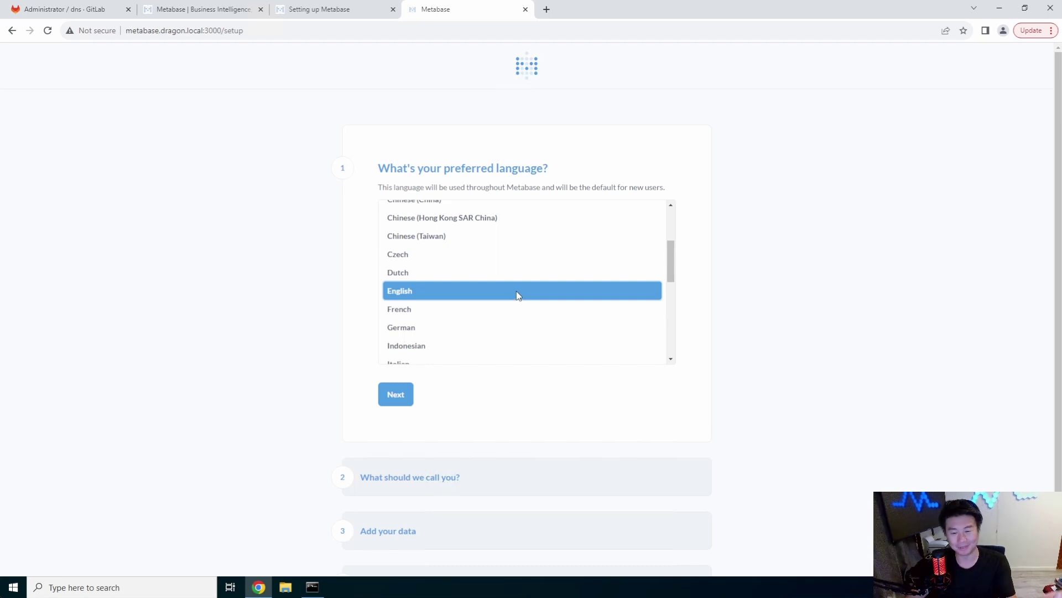
Confirm English as the preferred language in the setup wizard
scroll(536, 323, down, 3)
scroll(537, 316, up, 3)
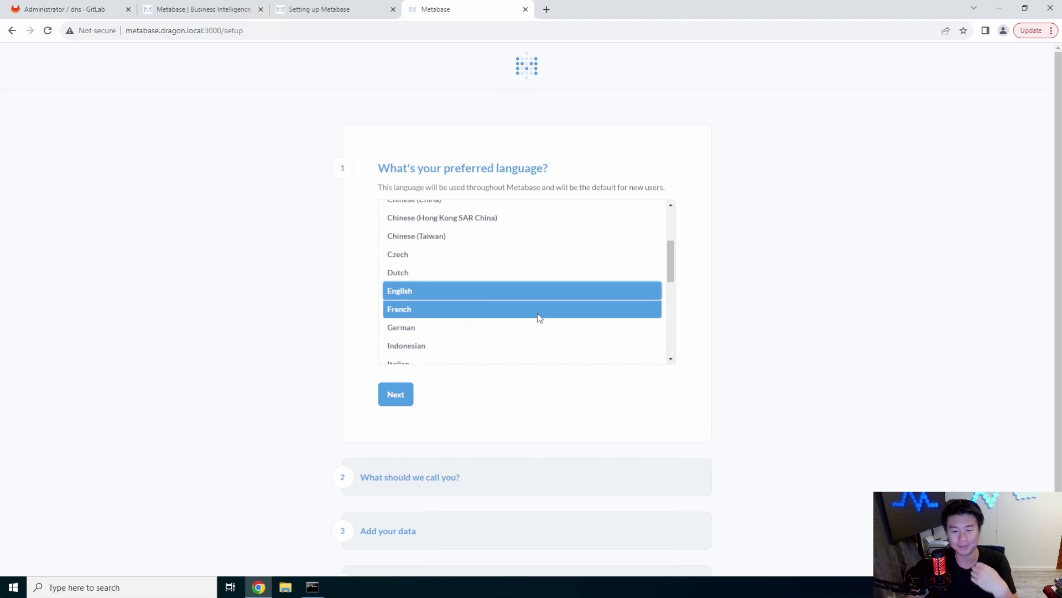
scroll(537, 318, up, 1)
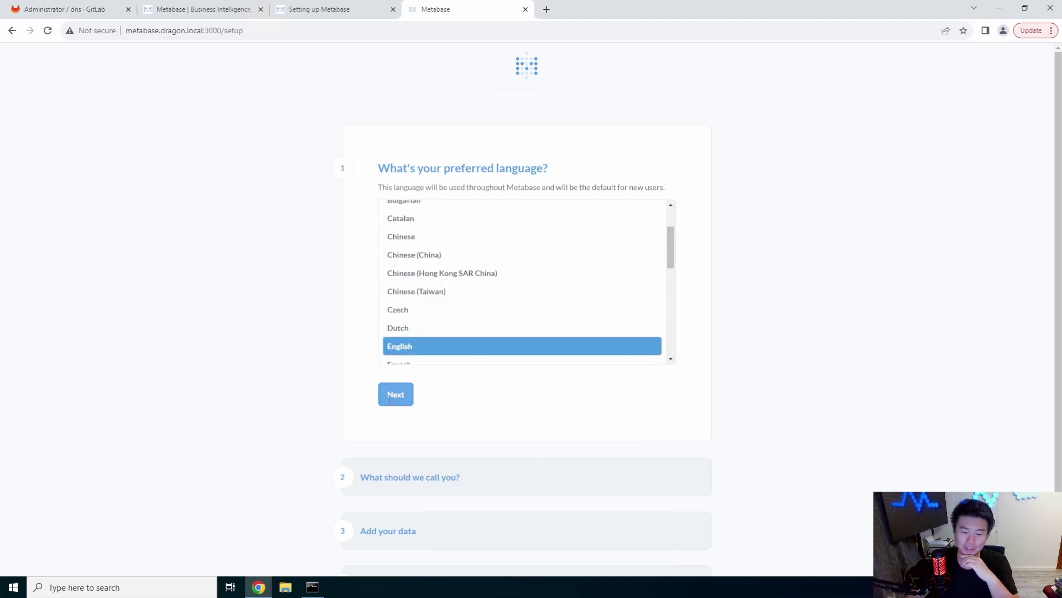
click(396, 394)
Fill in the admin's first name, last name, e-mail address and company name
text(Dragon)
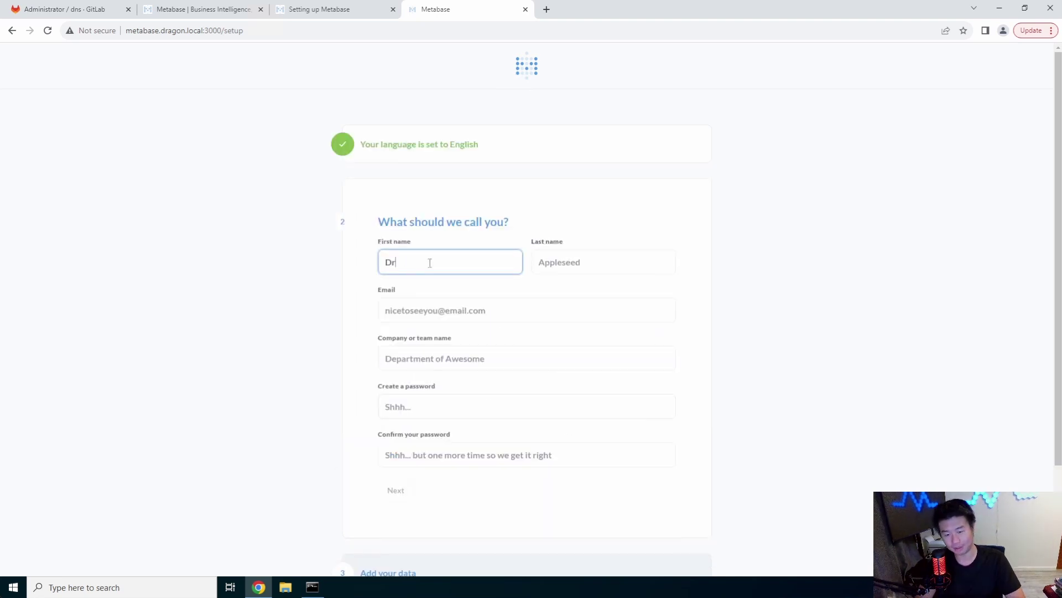
key(Tab)
text(dragon)
key(Tab)
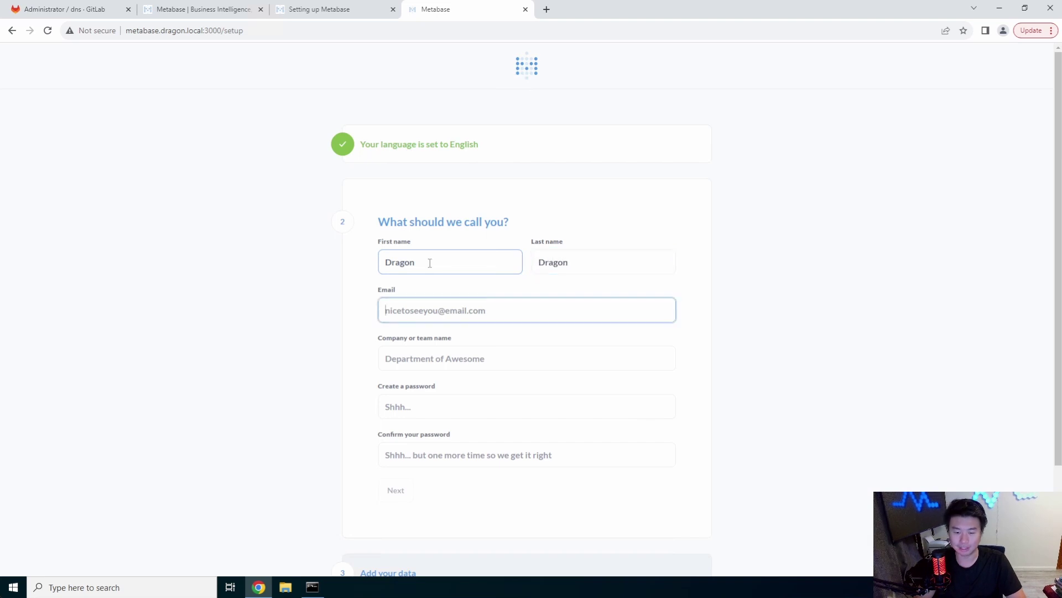
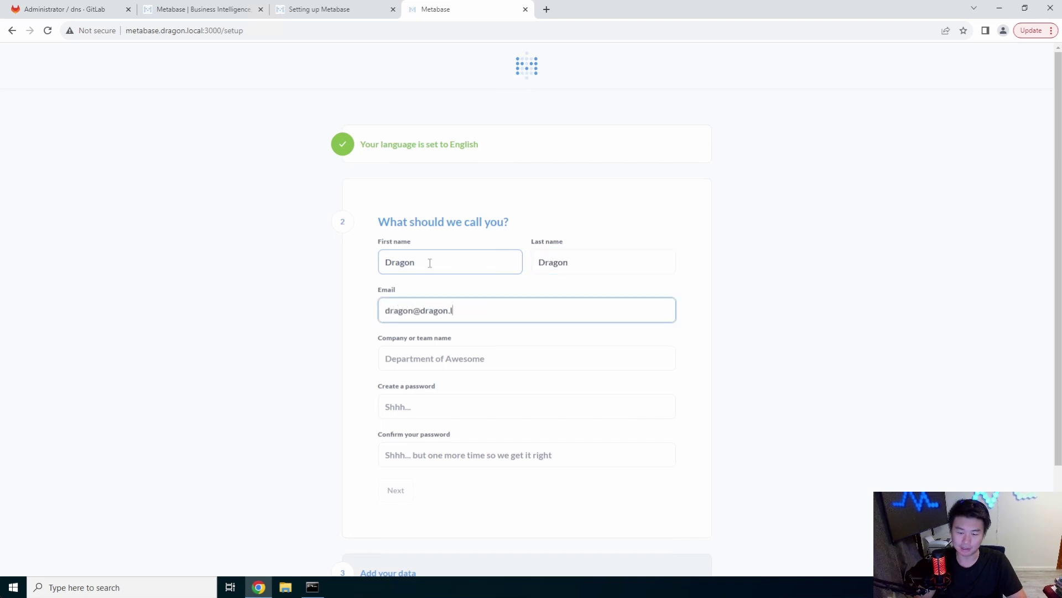
key(Tab)
text(Dragon)
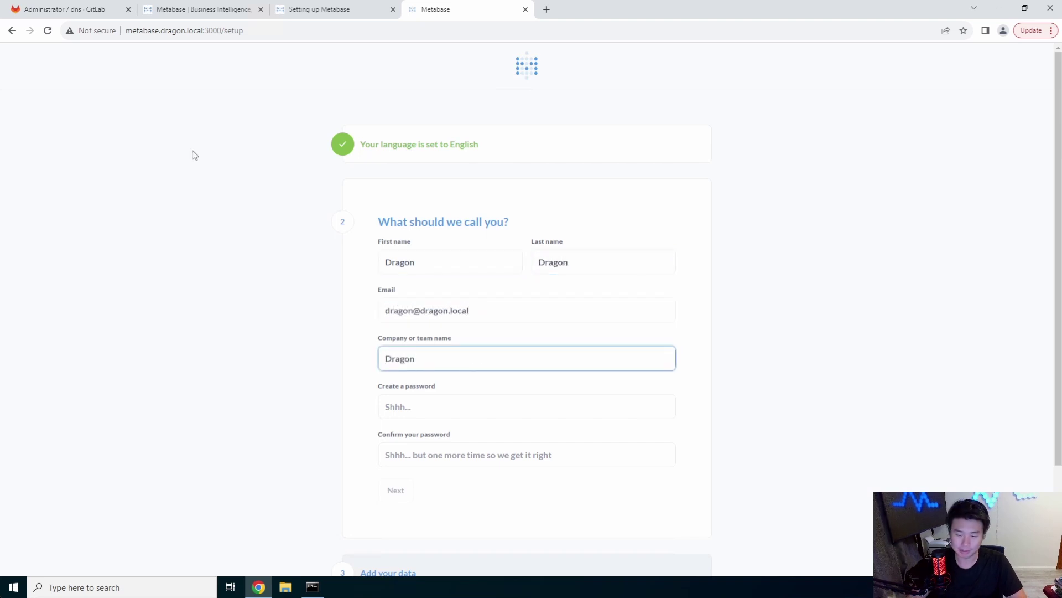
Enter and confirm the admin password, then submit the account details
scroll(380, 346, down, 1)
click(408, 346)
text(••••••••••••)
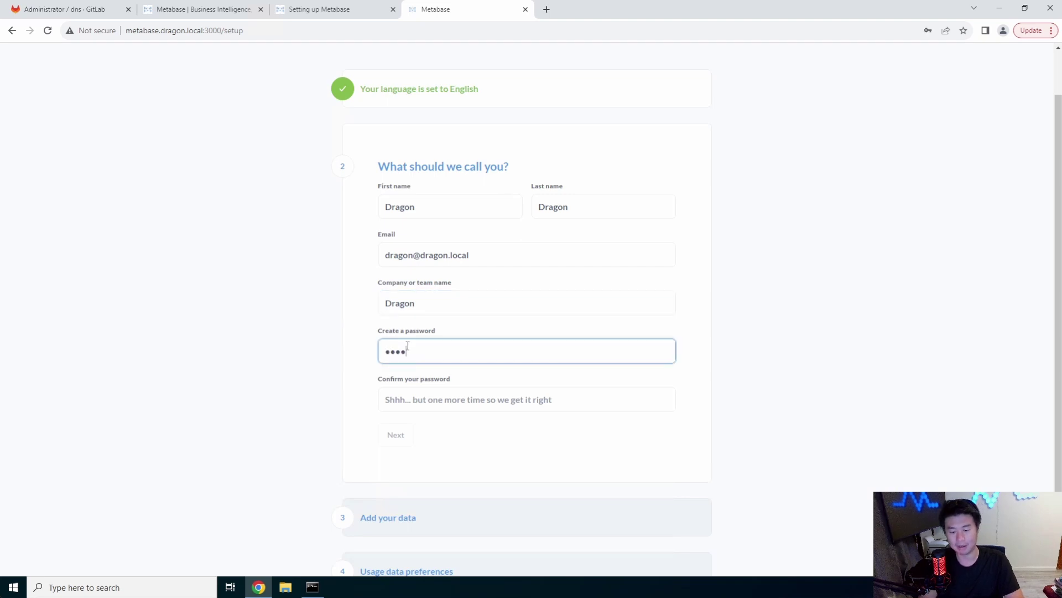
key(Tab)
text(•)
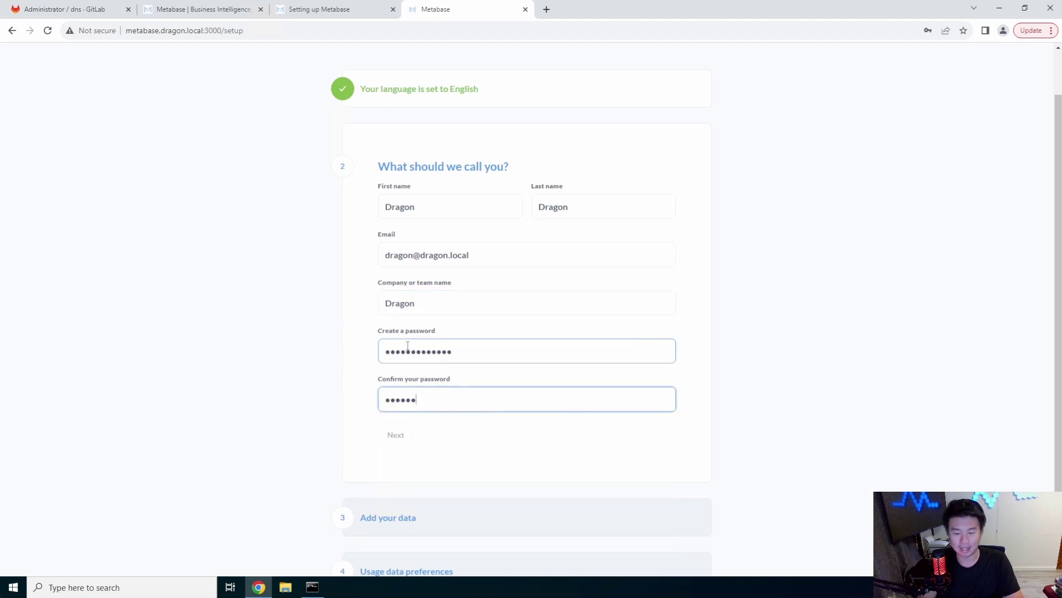
text(•)
click(393, 434)
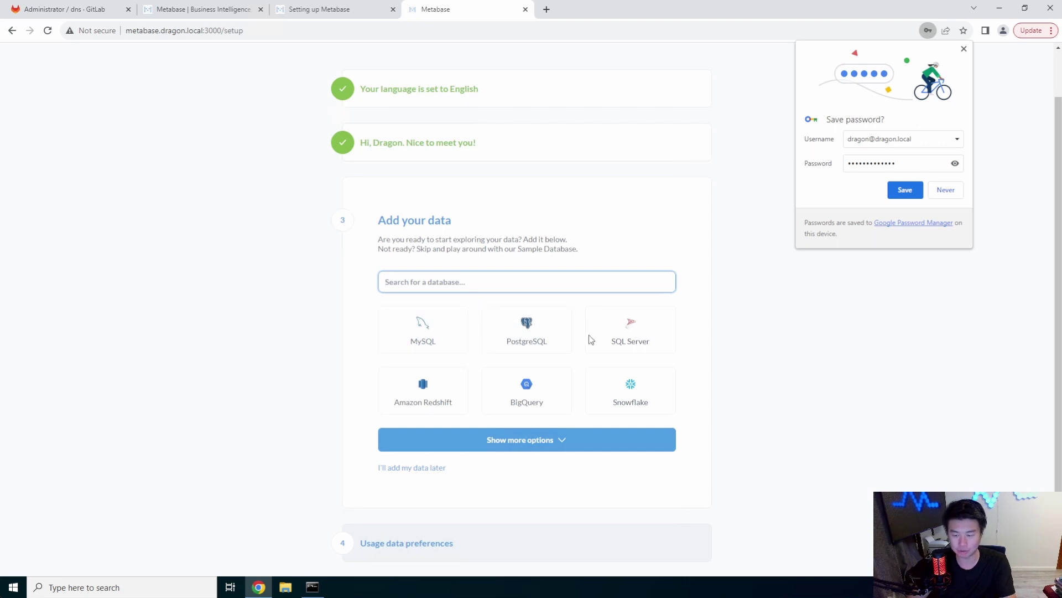
Look over the database types, viewing MySQL's connection fields without filling them in
click(624, 435)
scroll(553, 353, down, 2)
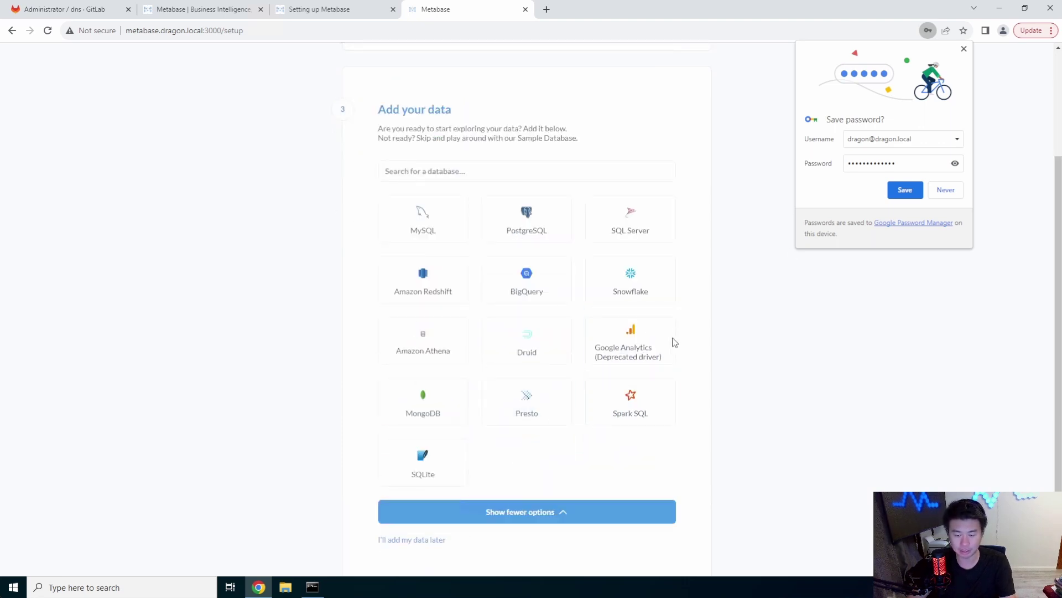
click(946, 191)
scroll(470, 387, down, 1)
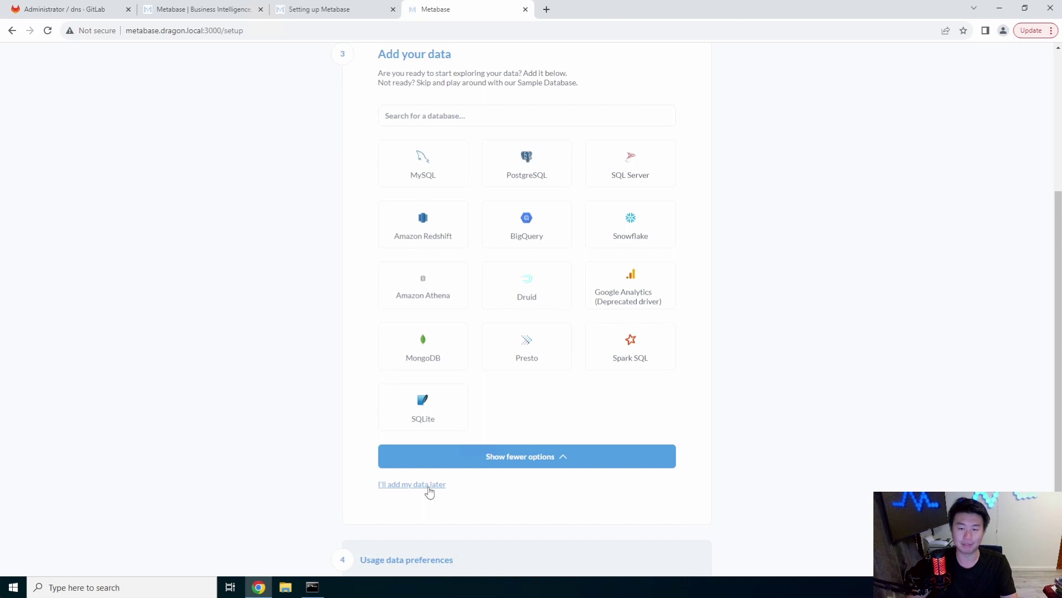
click(425, 165)
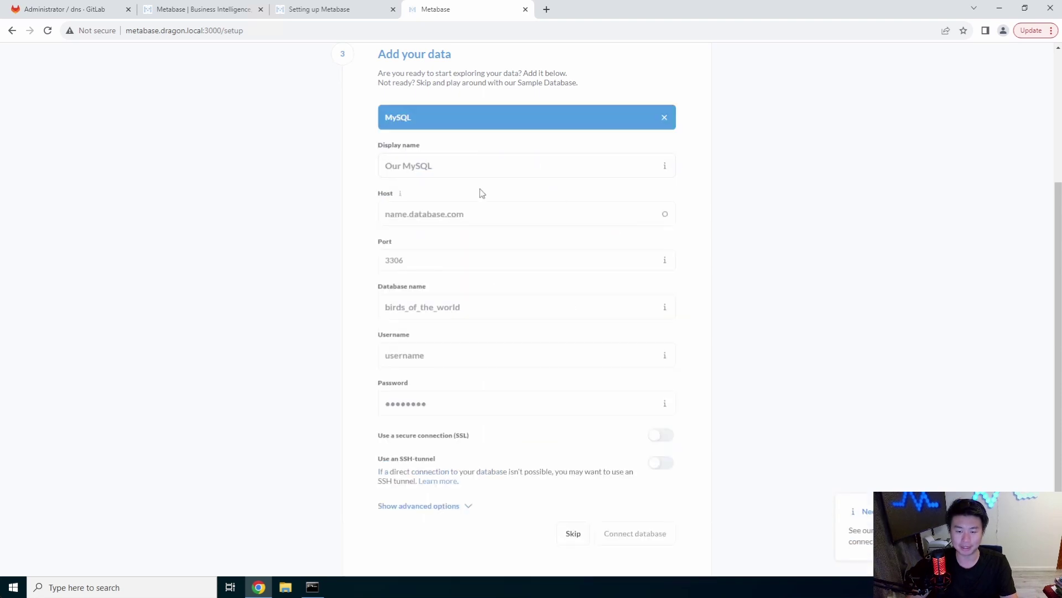
click(403, 221)
click(470, 308)
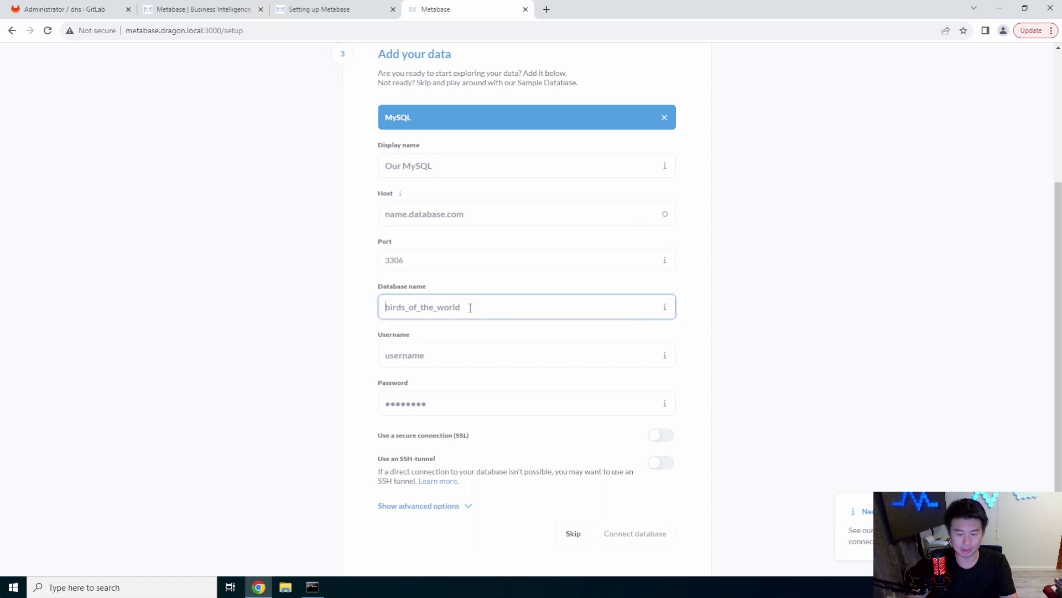
click(451, 360)
click(769, 338)
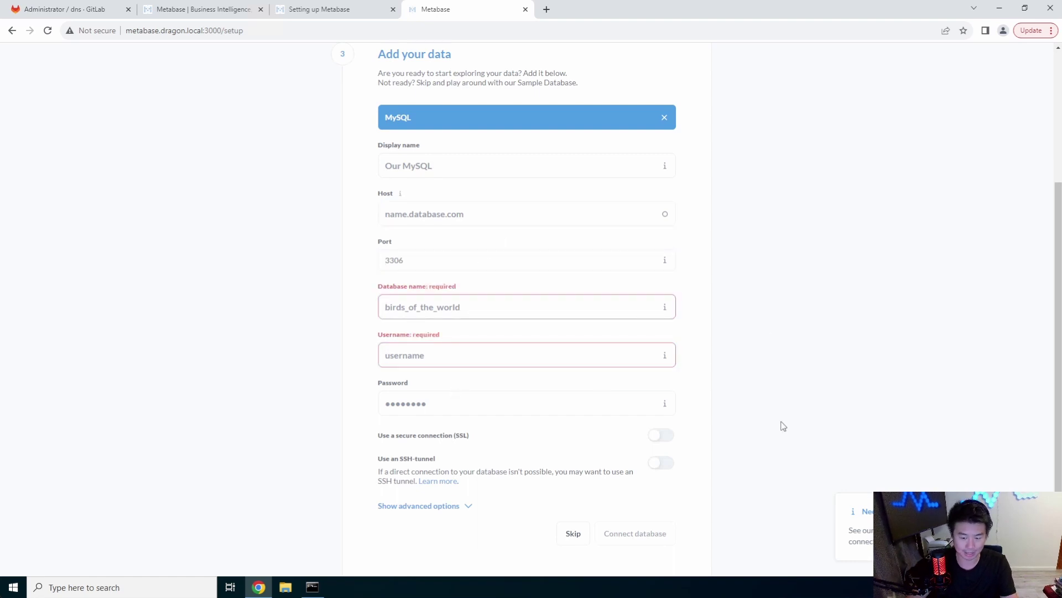
scroll(692, 412, down, 1)
scroll(637, 421, down, 1)
Skip adding data, turn off anonymous usage collection, and finish setup into Metabase
click(570, 426)
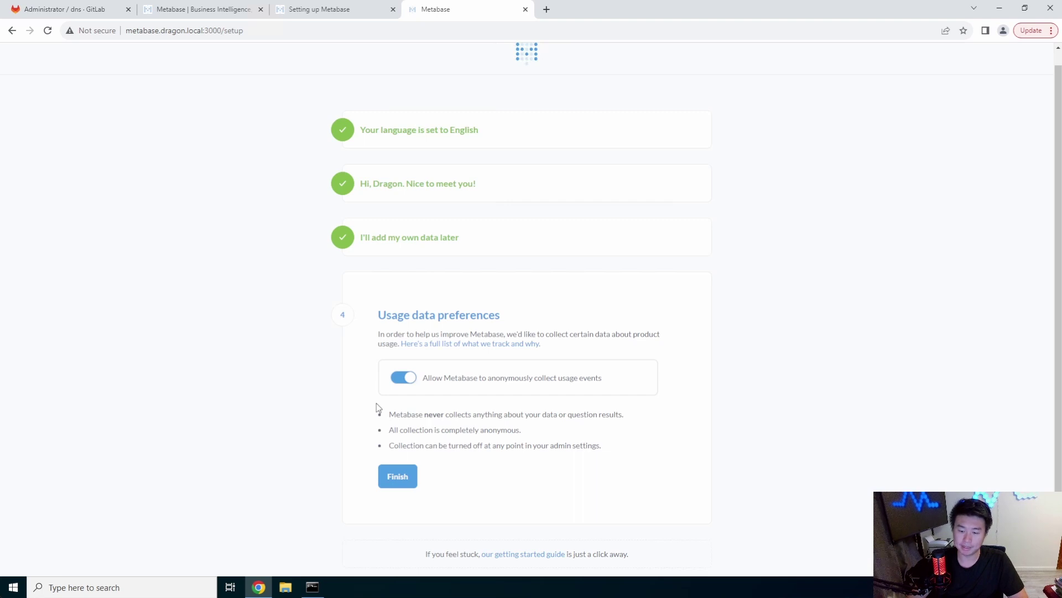
click(406, 377)
click(403, 434)
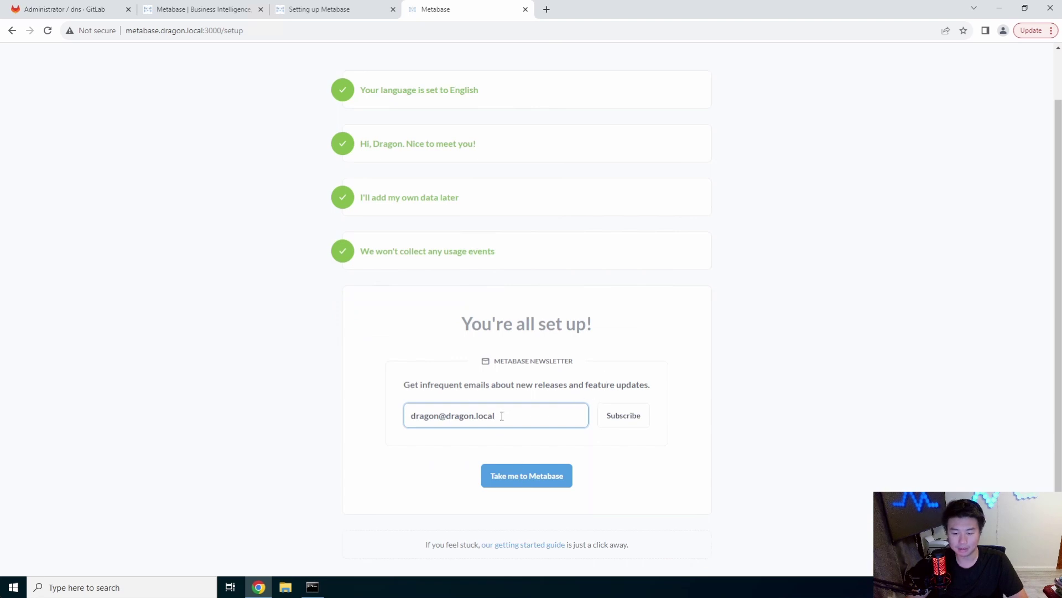
click(525, 472)
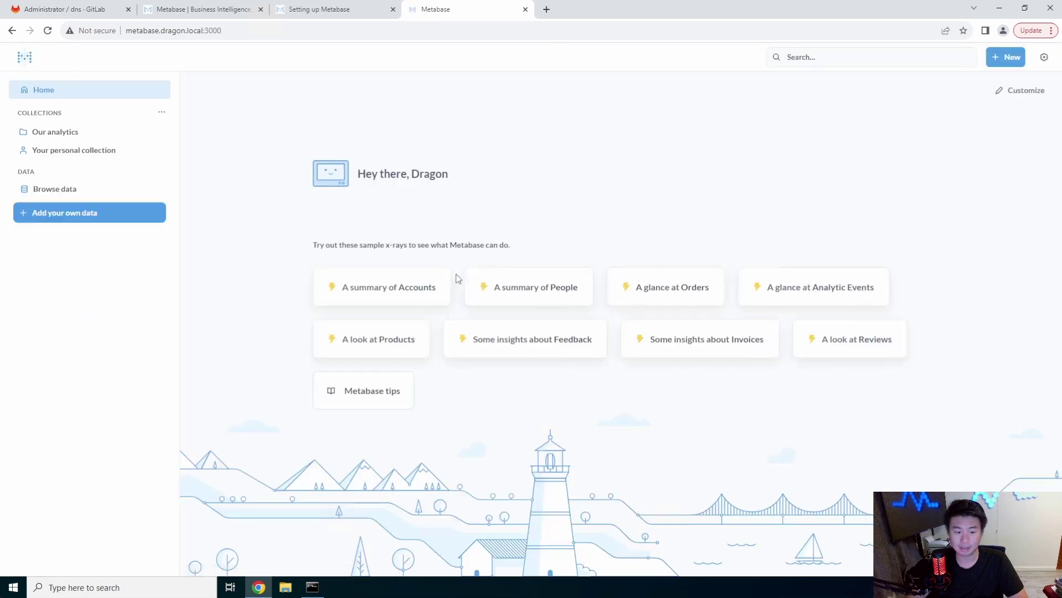
View the Sample Database's Accounts table rows, then open the Add Database form
click(105, 191)
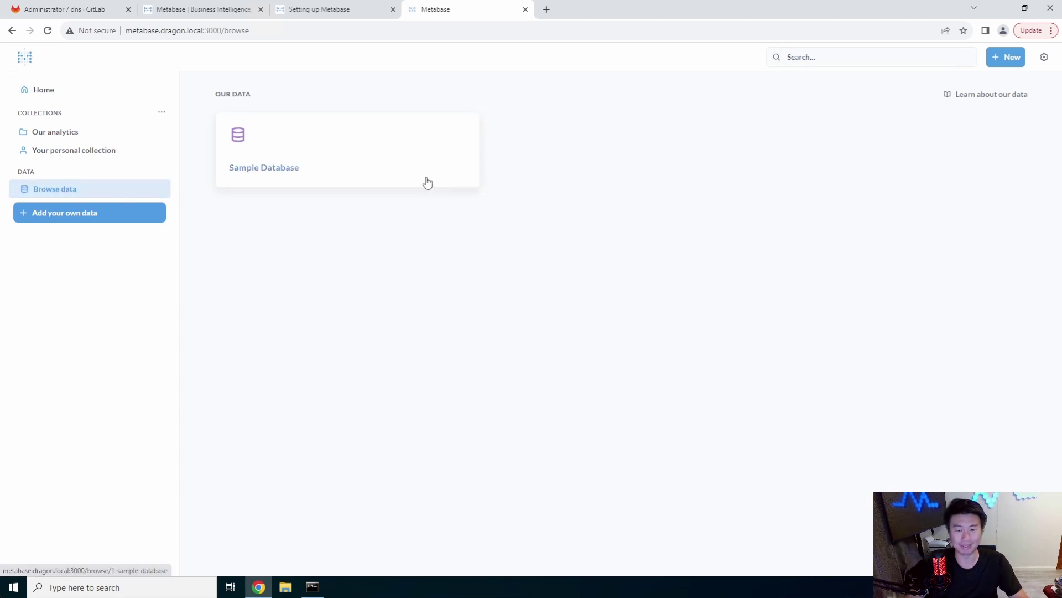
click(387, 156)
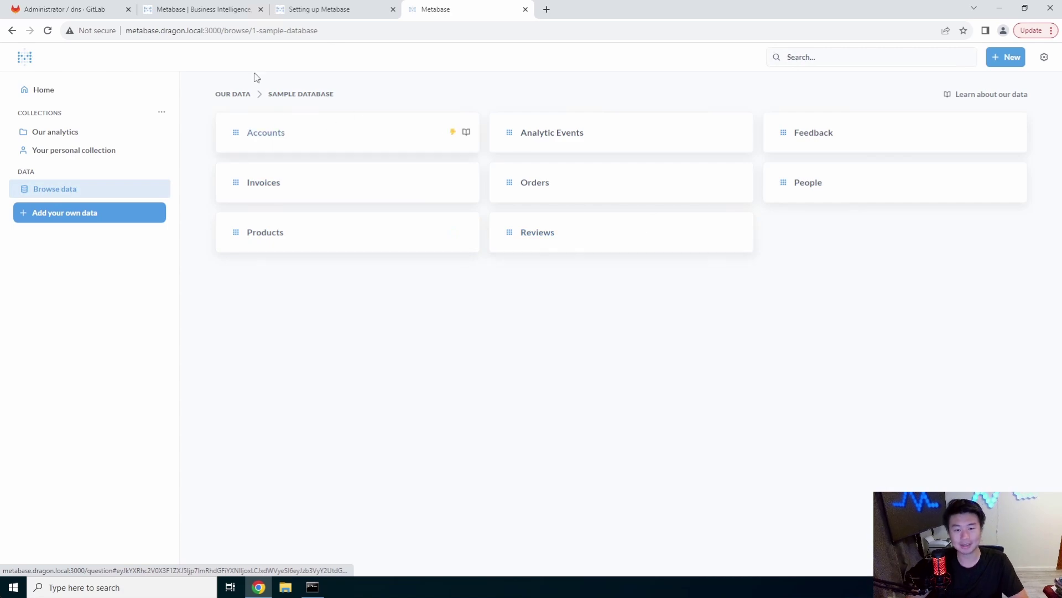
click(292, 145)
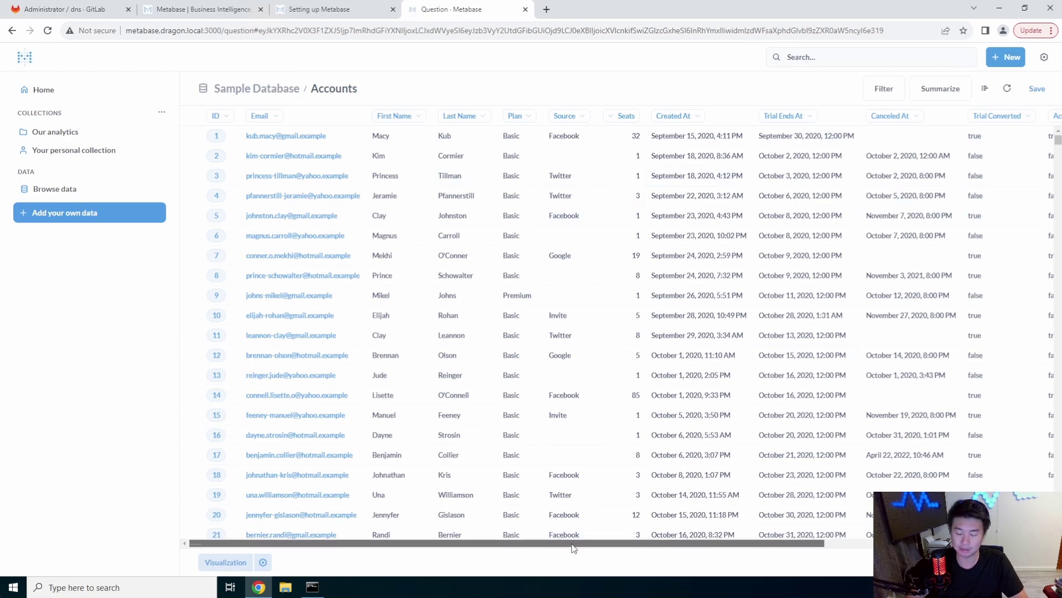
drag(573, 548, 487, 545)
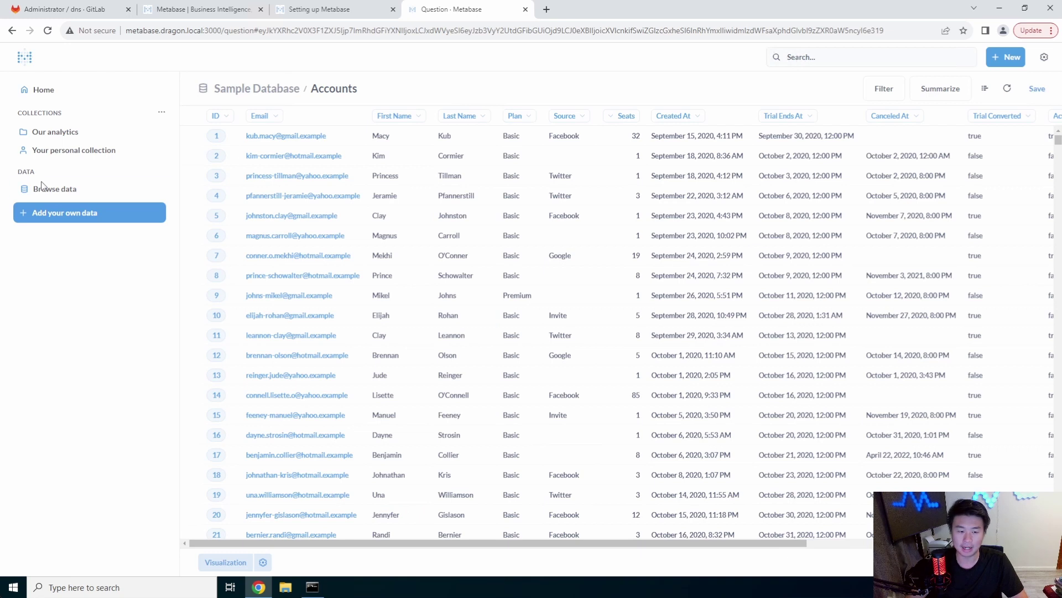
click(88, 200)
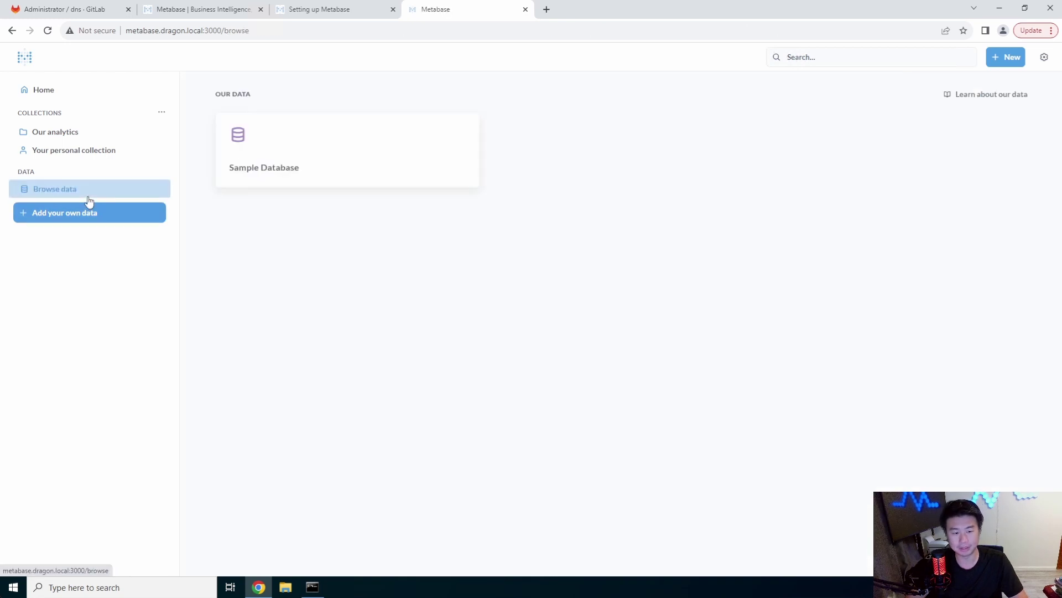
click(83, 214)
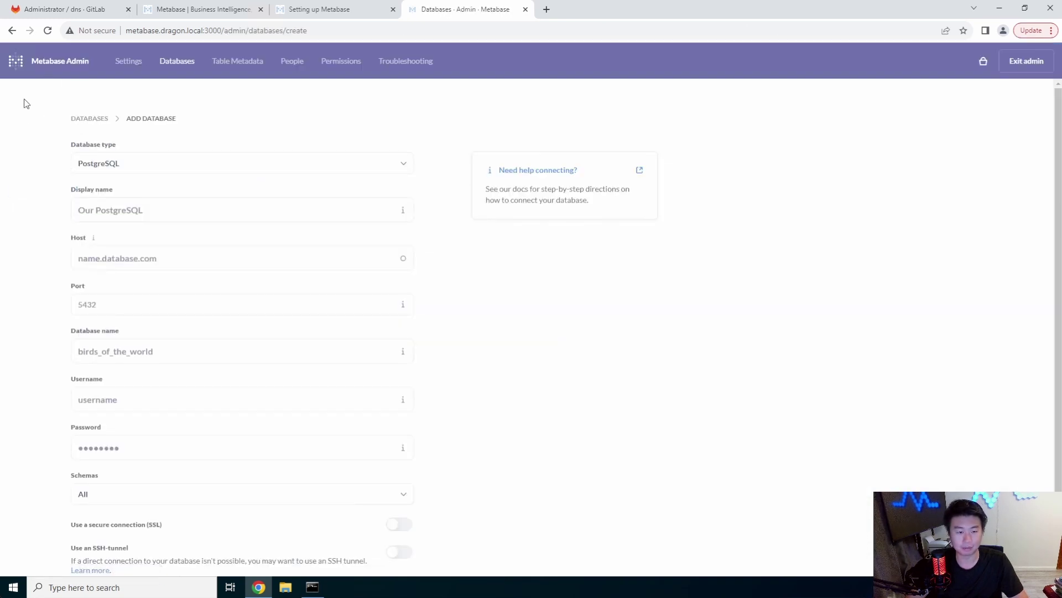
Leave the Add Database form, check Our analytics and the personal collection, and return home
click(12, 30)
click(58, 135)
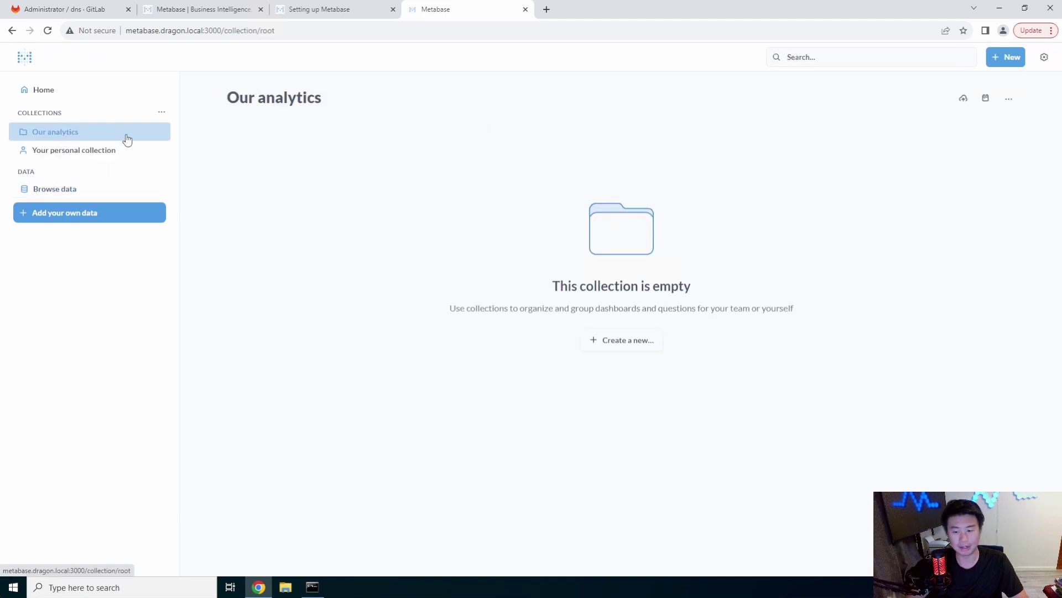
click(103, 151)
click(72, 93)
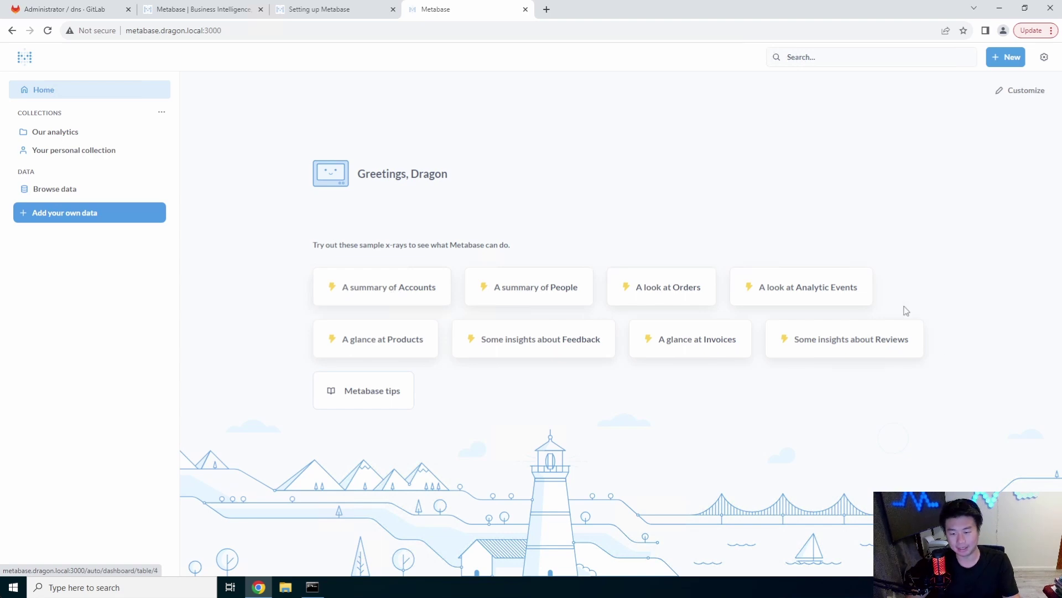
Generate the 'A summary of Accounts' x-ray and scroll through its charts
click(377, 289)
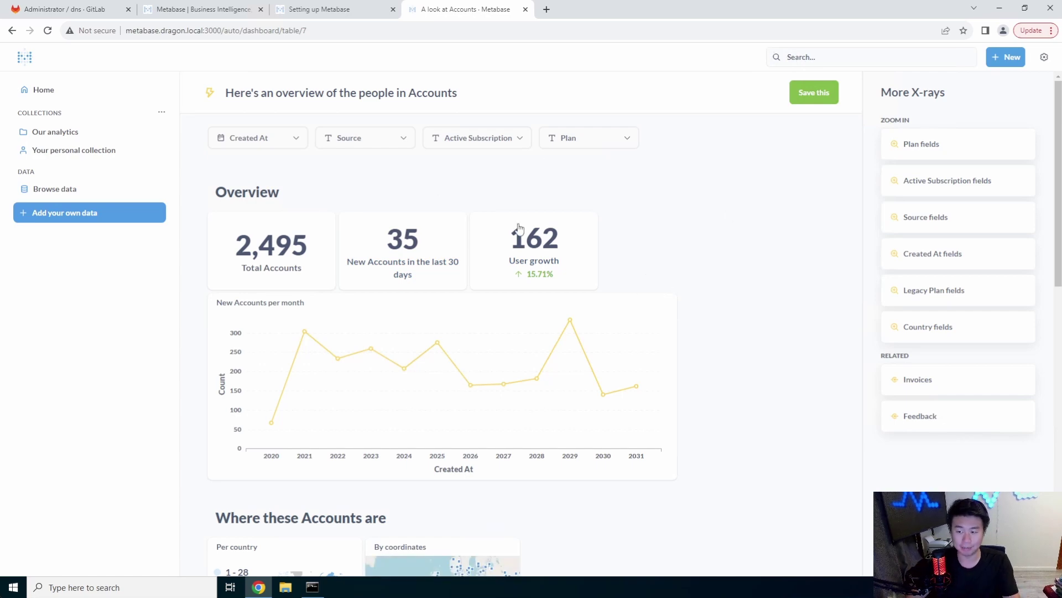
scroll(620, 238, down, 9)
scroll(651, 249, down, 3)
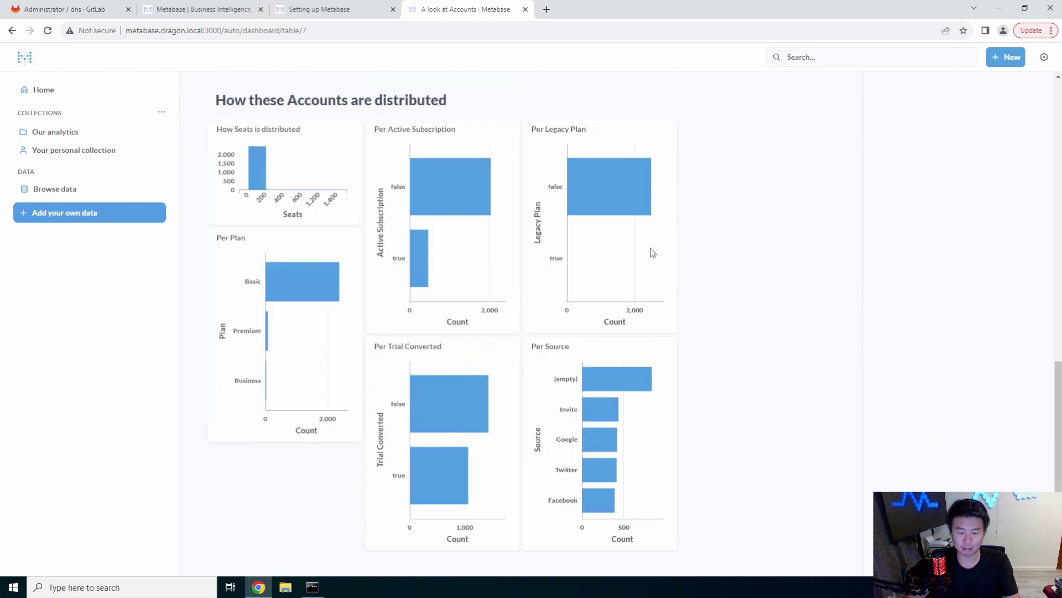
scroll(766, 274, up, 3)
scroll(765, 275, up, 10)
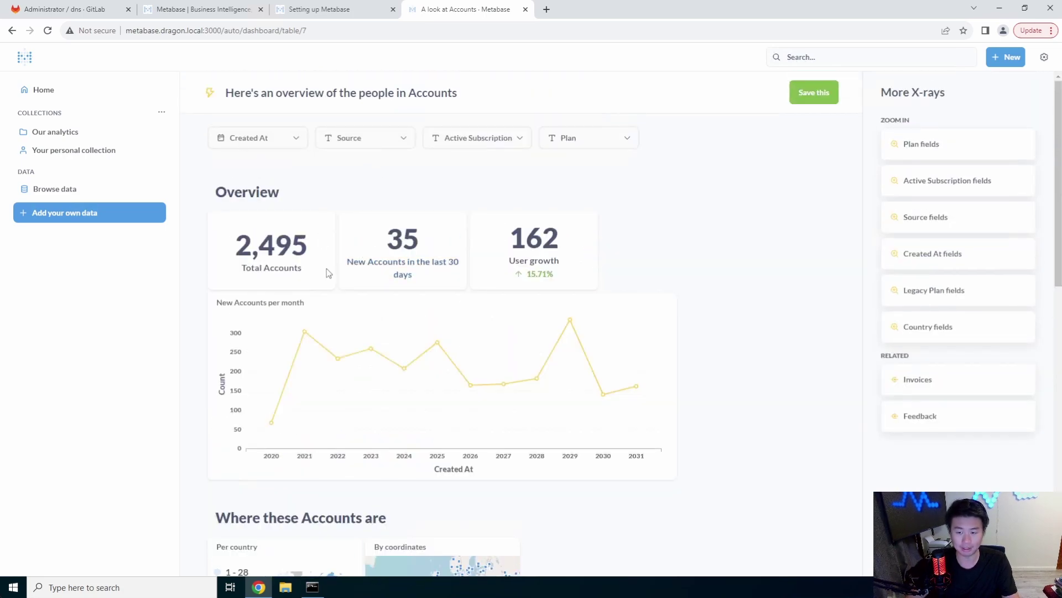
Save the Plan fields x-ray as a dashboard and preview its Active Subscription, Country, Source and Created At filters
click(977, 156)
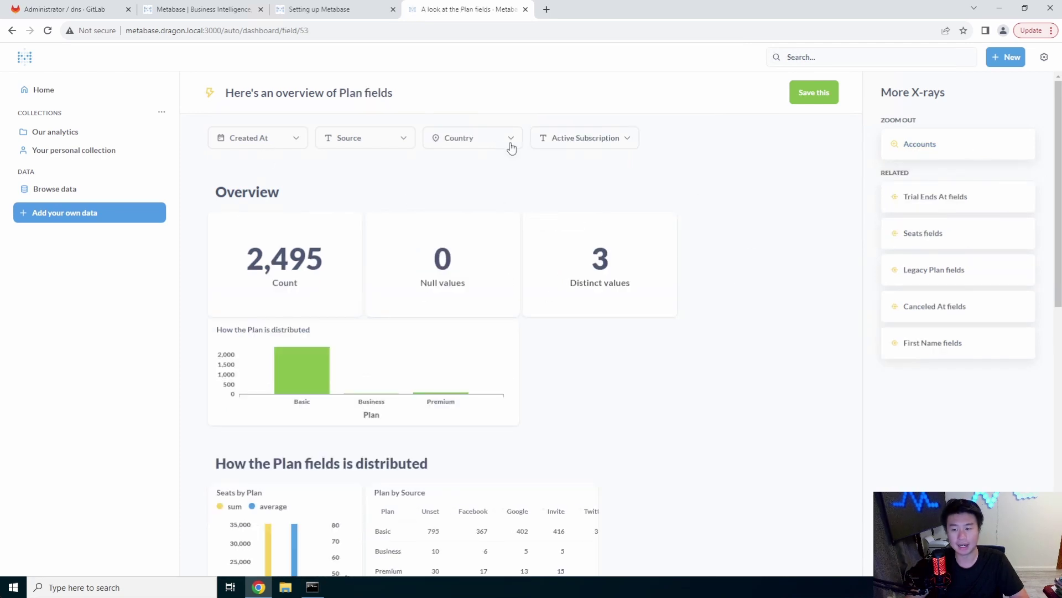
click(800, 100)
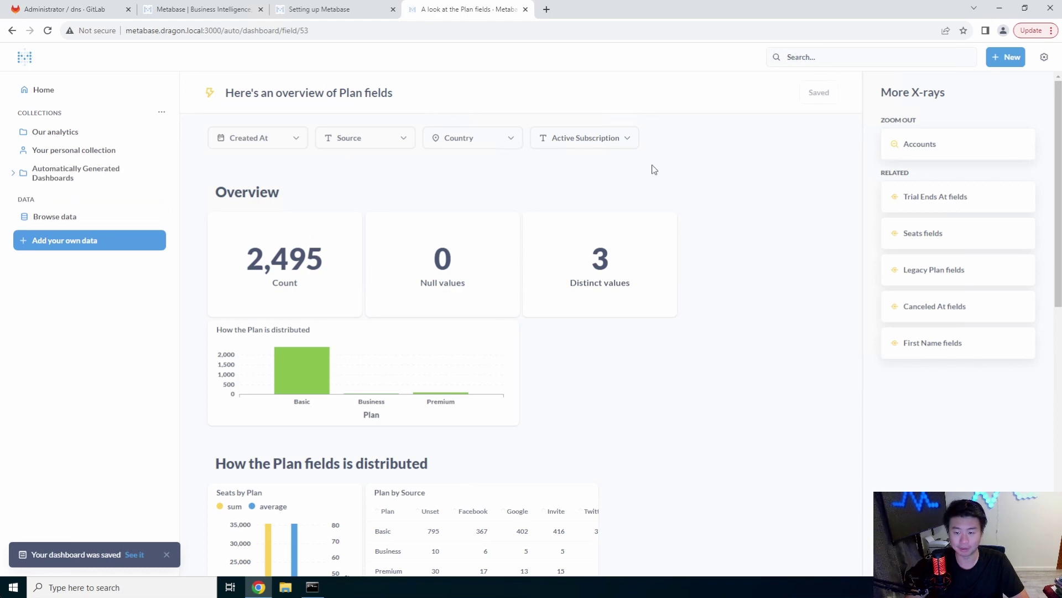
click(612, 140)
click(534, 138)
click(443, 141)
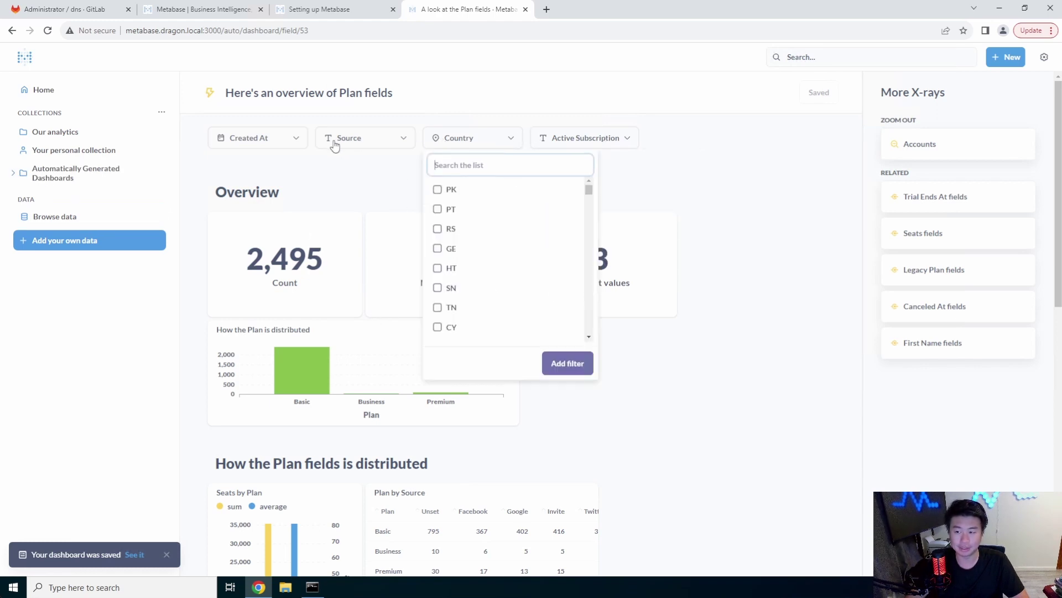
click(335, 141)
click(247, 140)
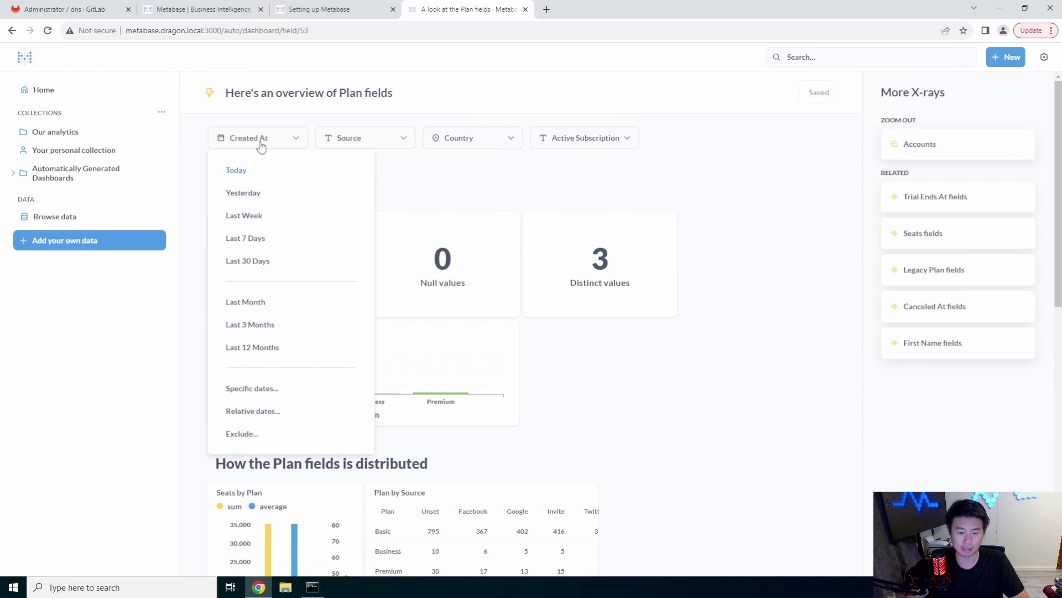
click(604, 177)
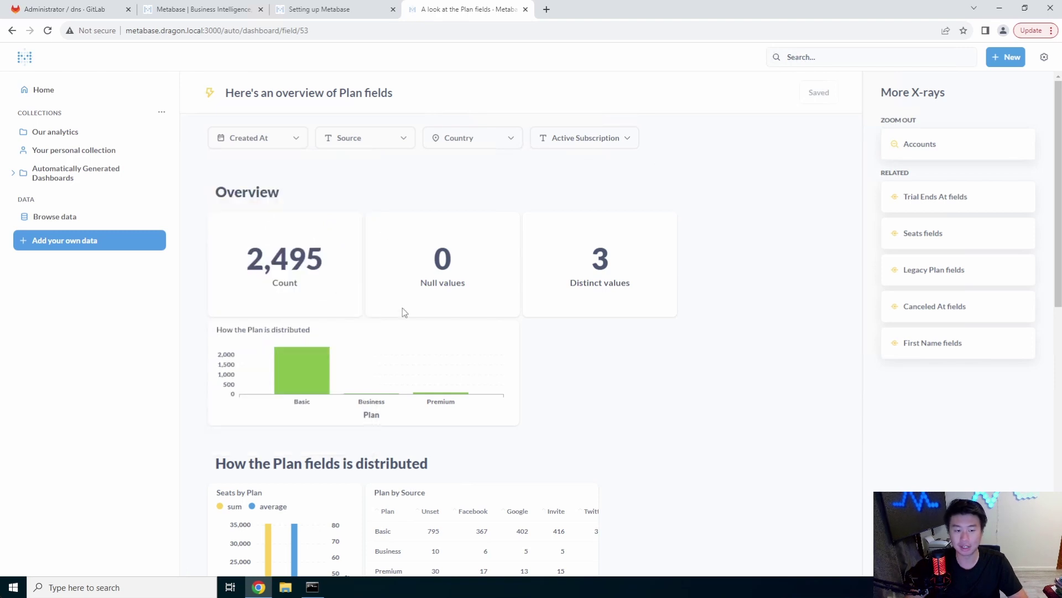
Scroll through the saved dashboard, then go to the Our analytics collection
scroll(552, 245, down, 10)
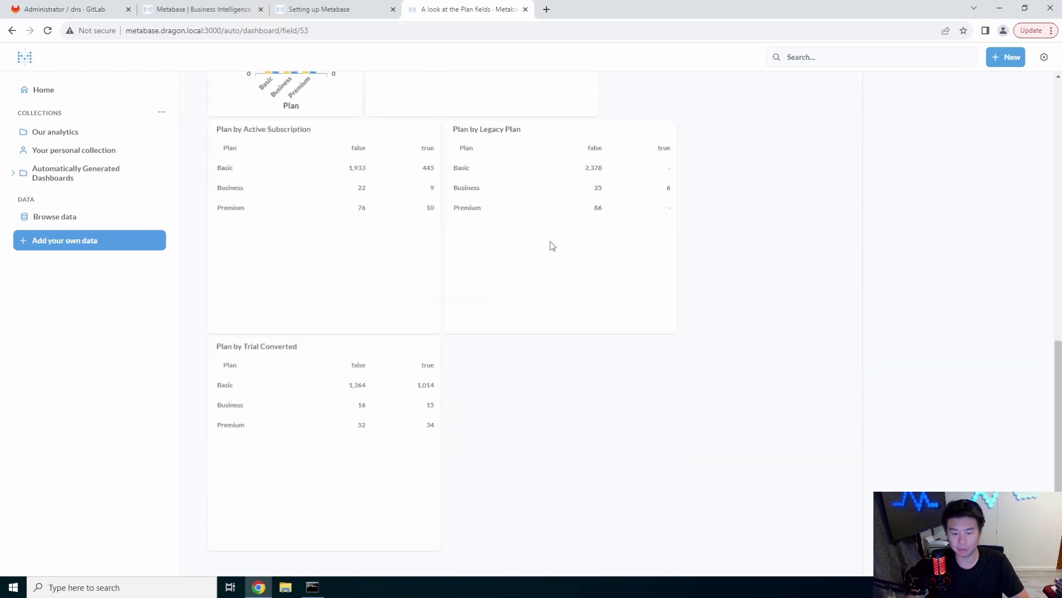
scroll(553, 245, up, 10)
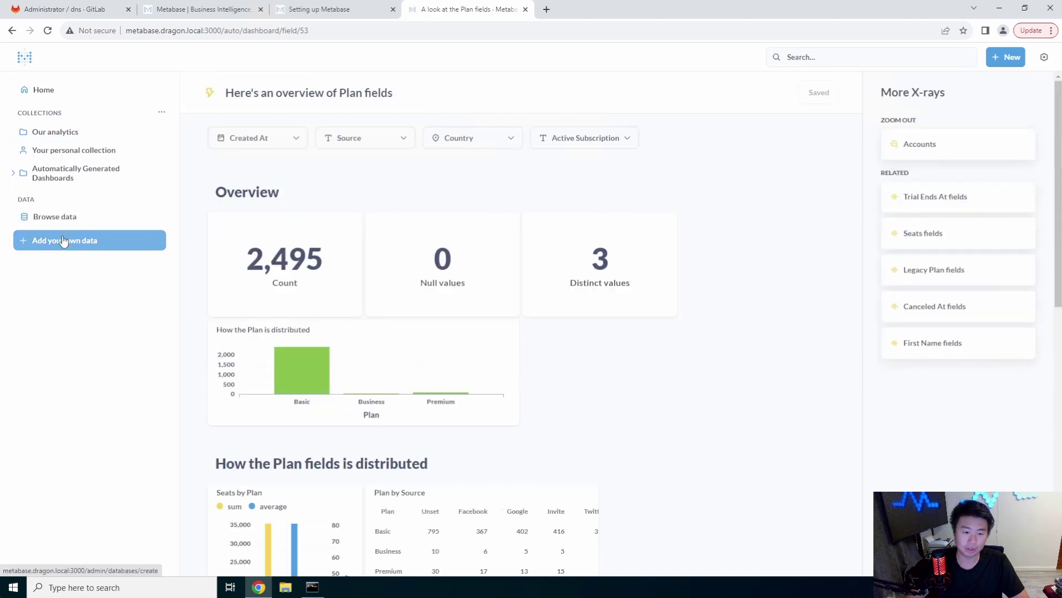
click(59, 133)
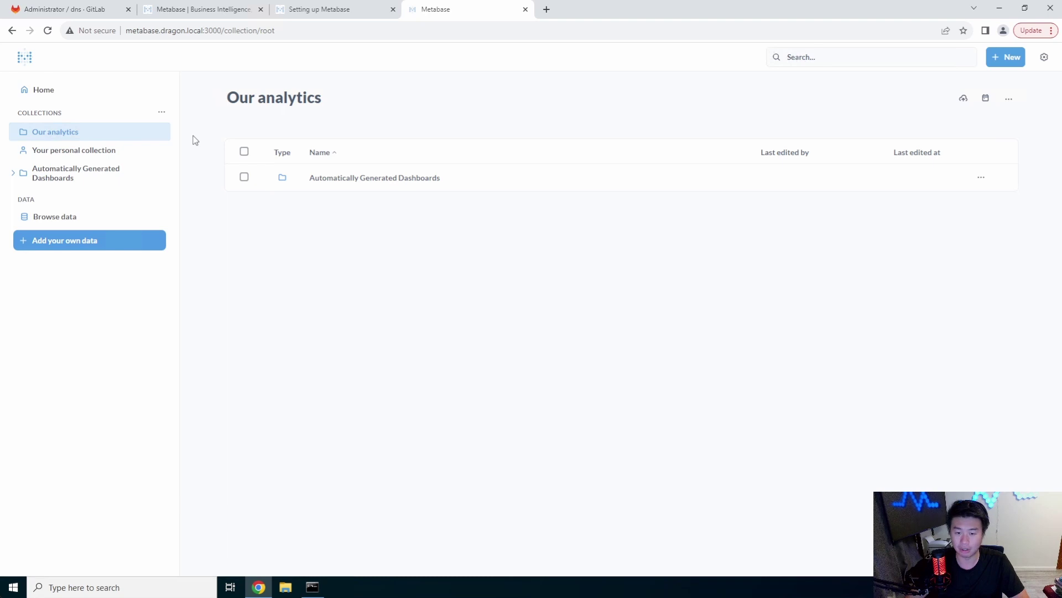
Write and run the native SQL query 'select * from ACCOUNTS;' on the Sample Database
click(1009, 57)
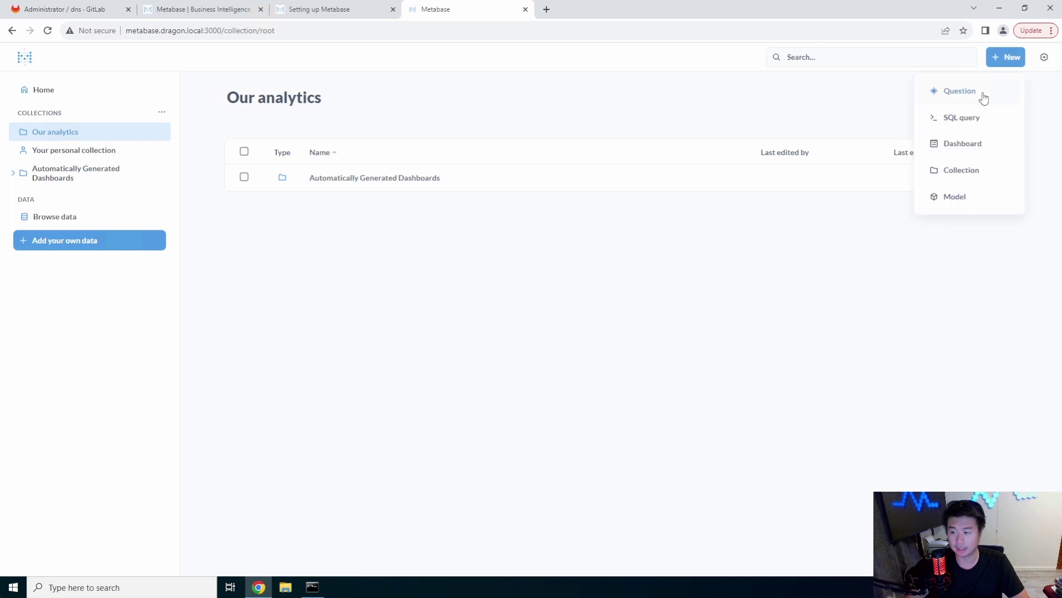
click(977, 122)
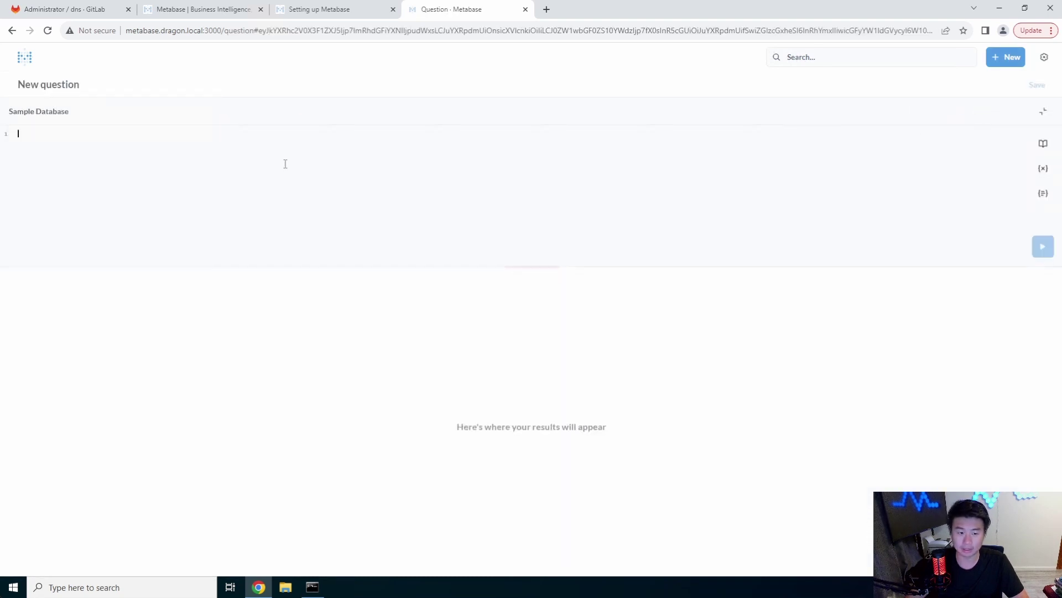
text(select)
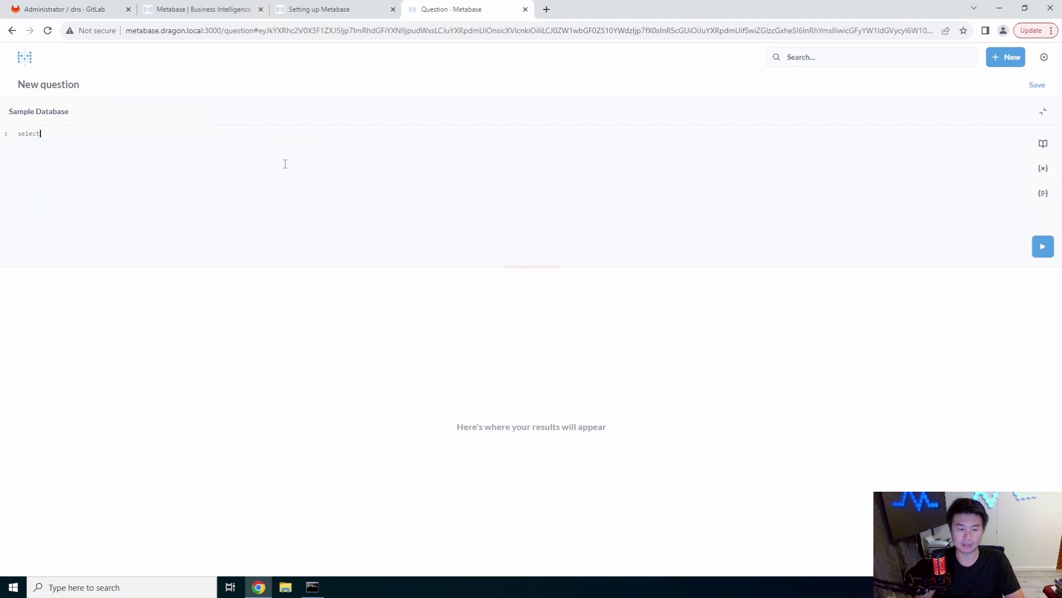
text( * from)
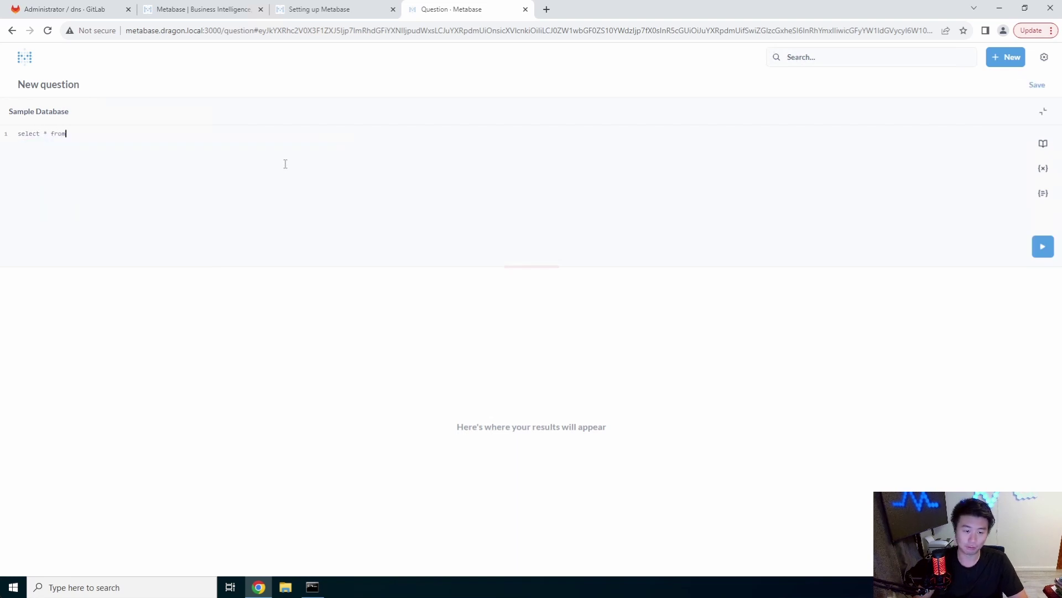
text( A)
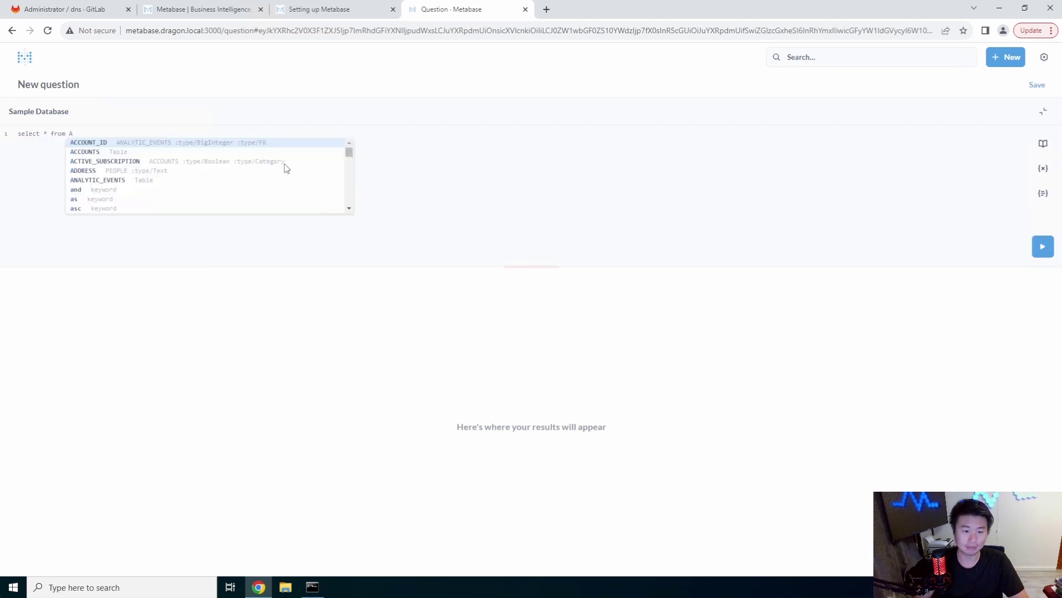
text(ccou)
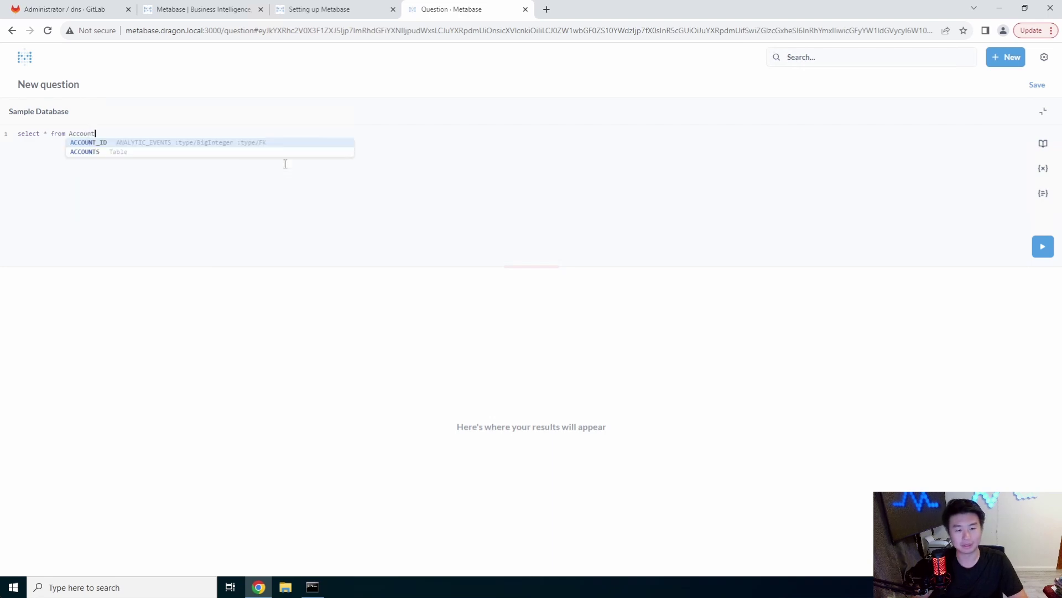
text(nt)
key(Down)
key(Return)
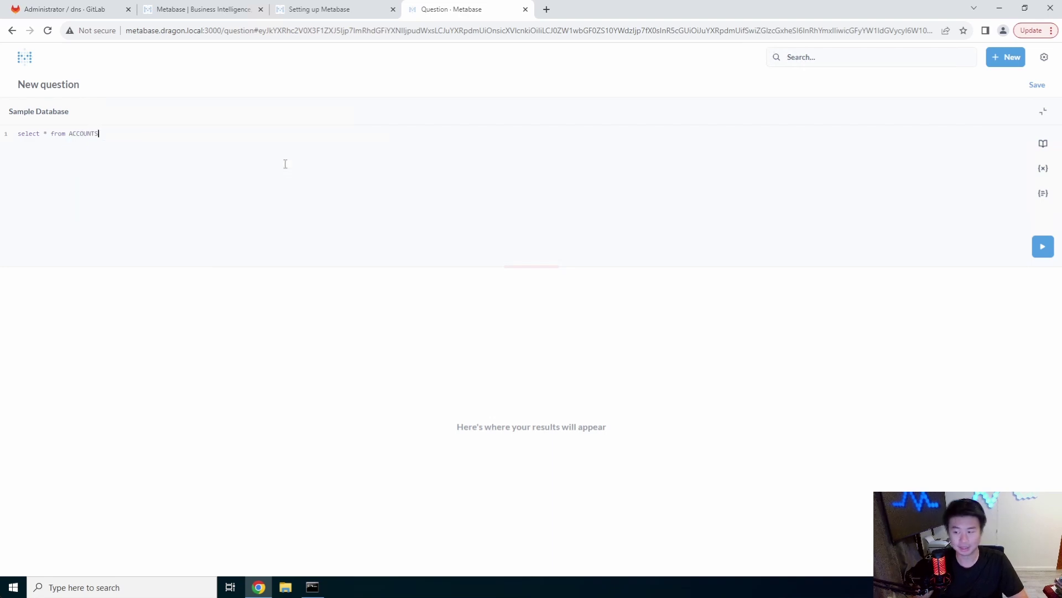
key(ctrl+Return)
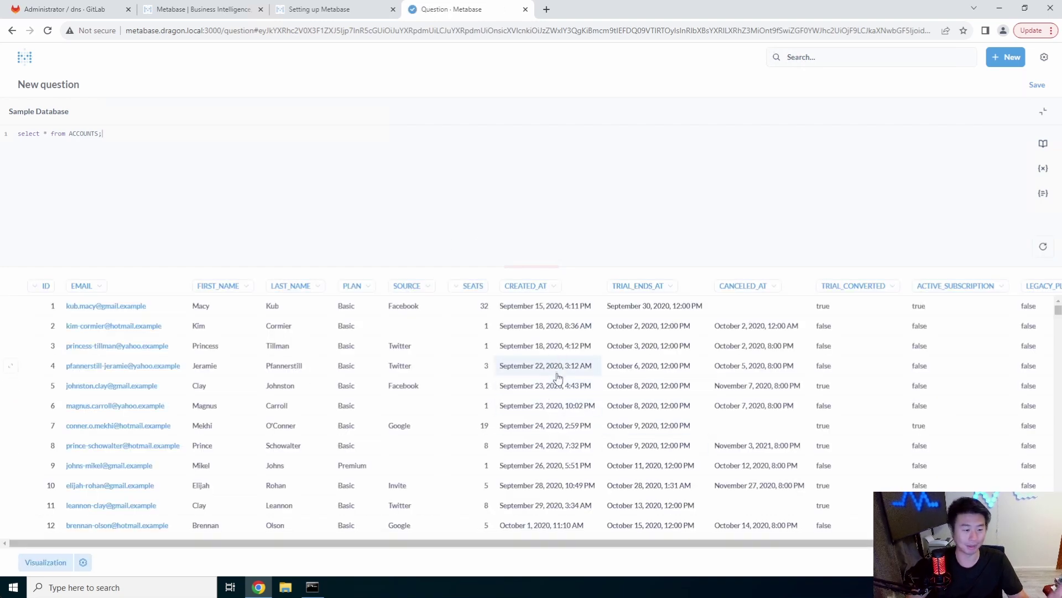
click(996, 61)
Start a new notebook question using the Sample Database Accounts table
click(966, 92)
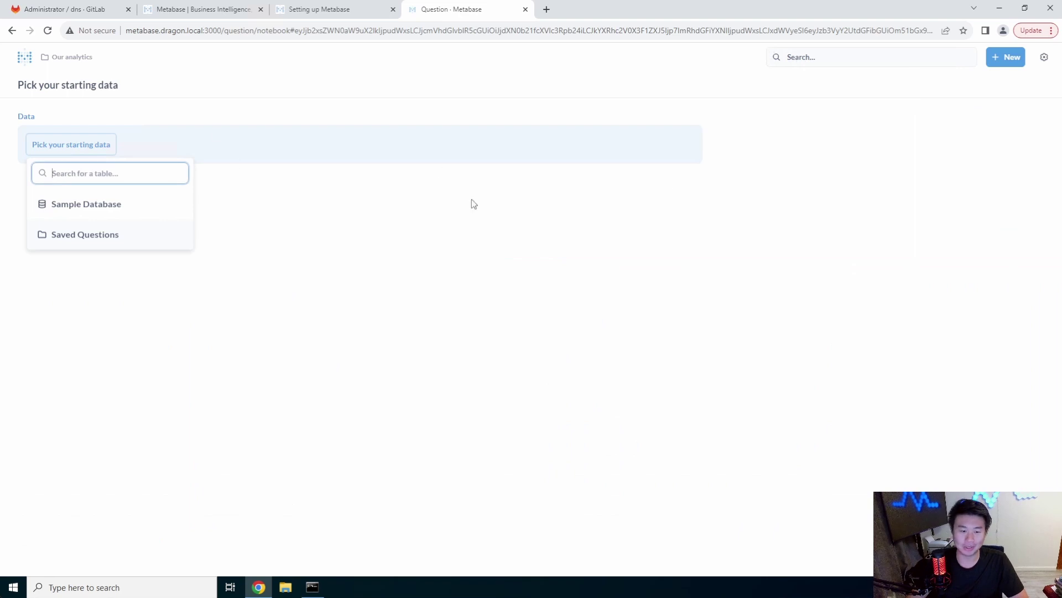
click(1004, 60)
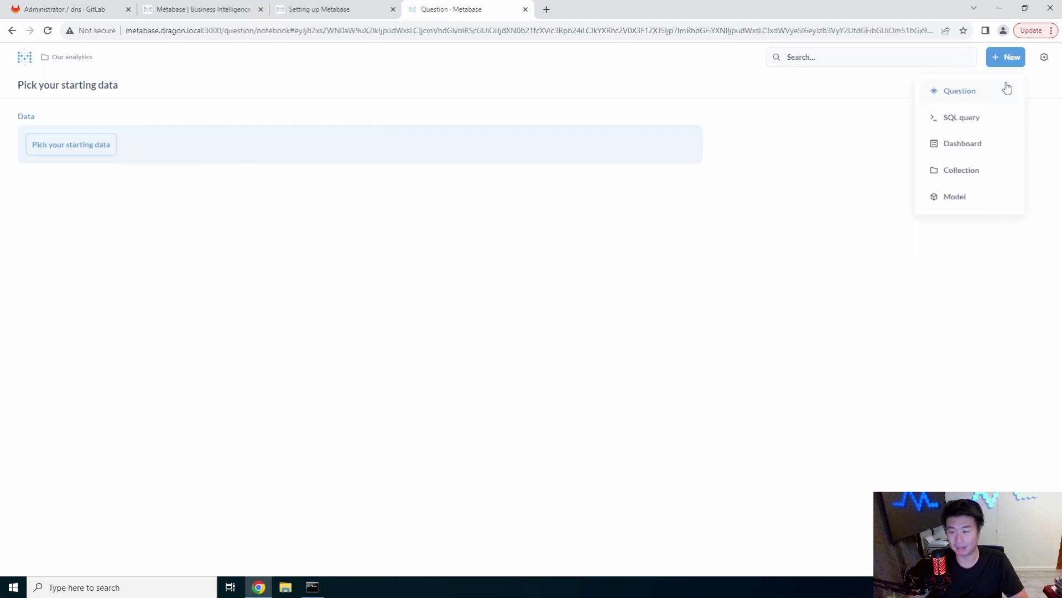
click(184, 95)
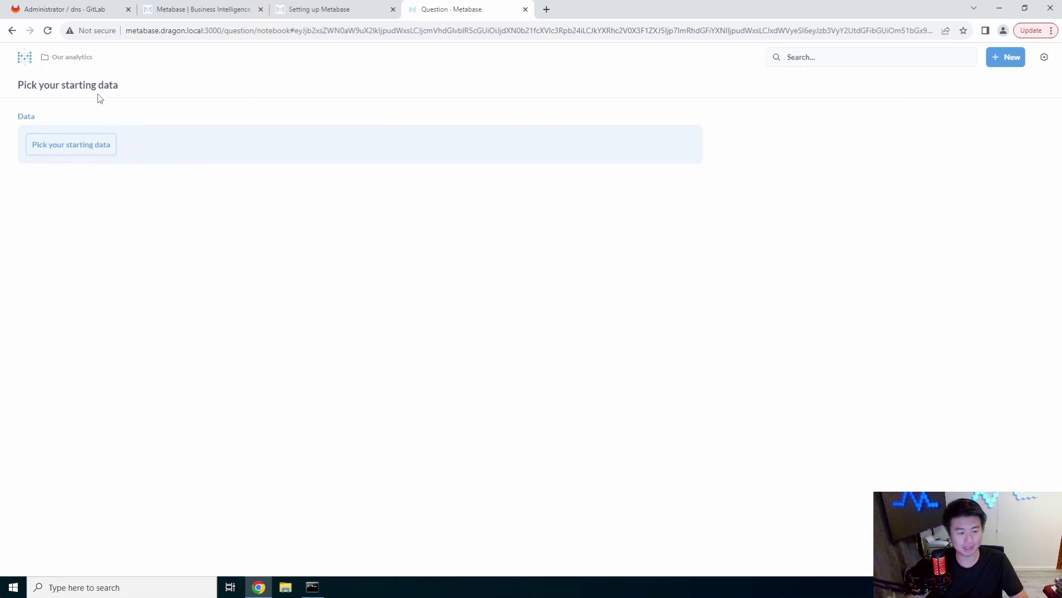
click(88, 145)
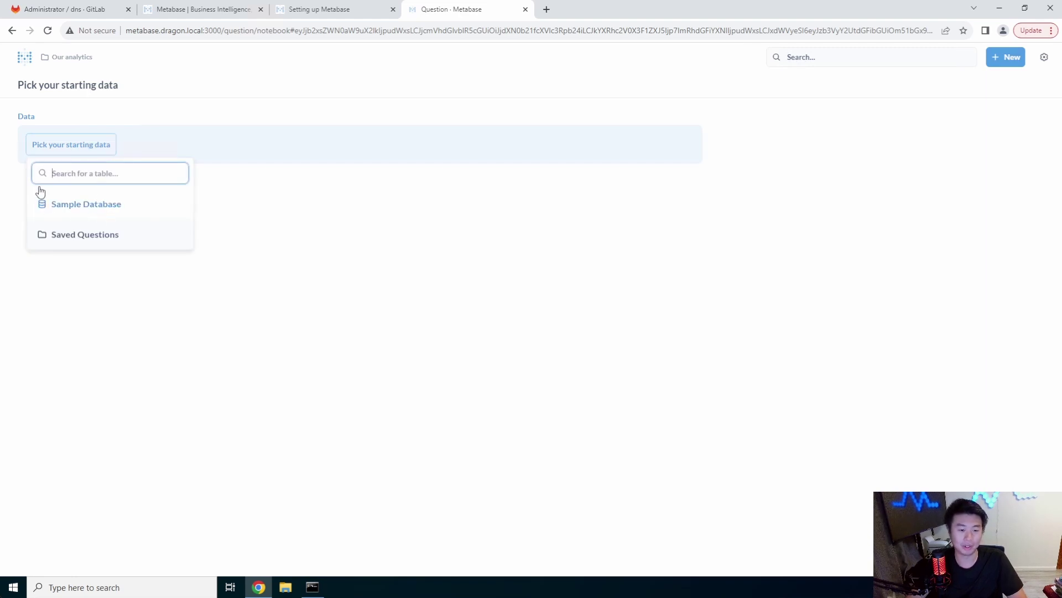
click(87, 205)
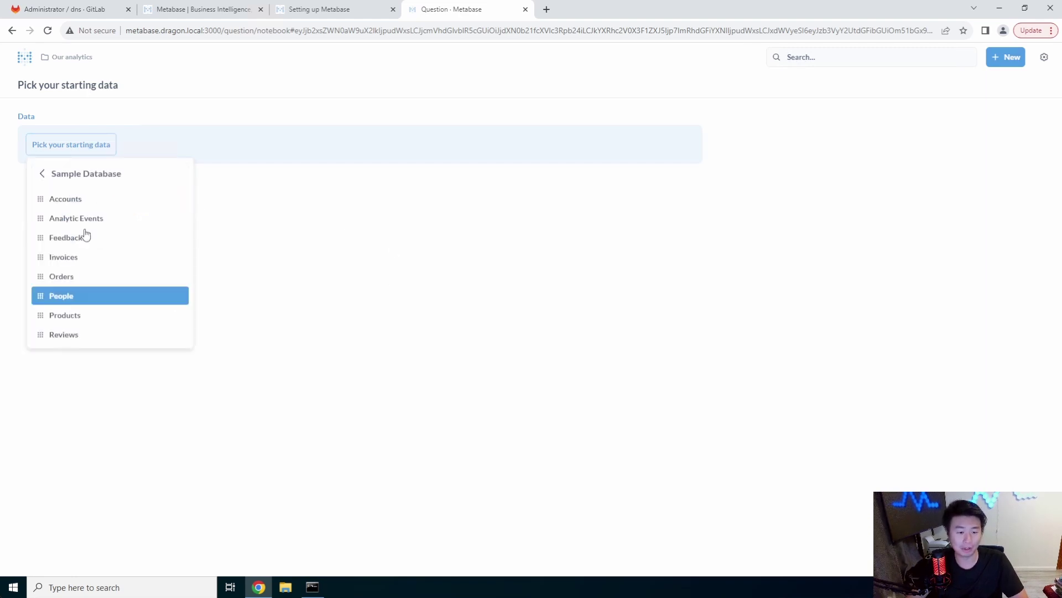
click(115, 205)
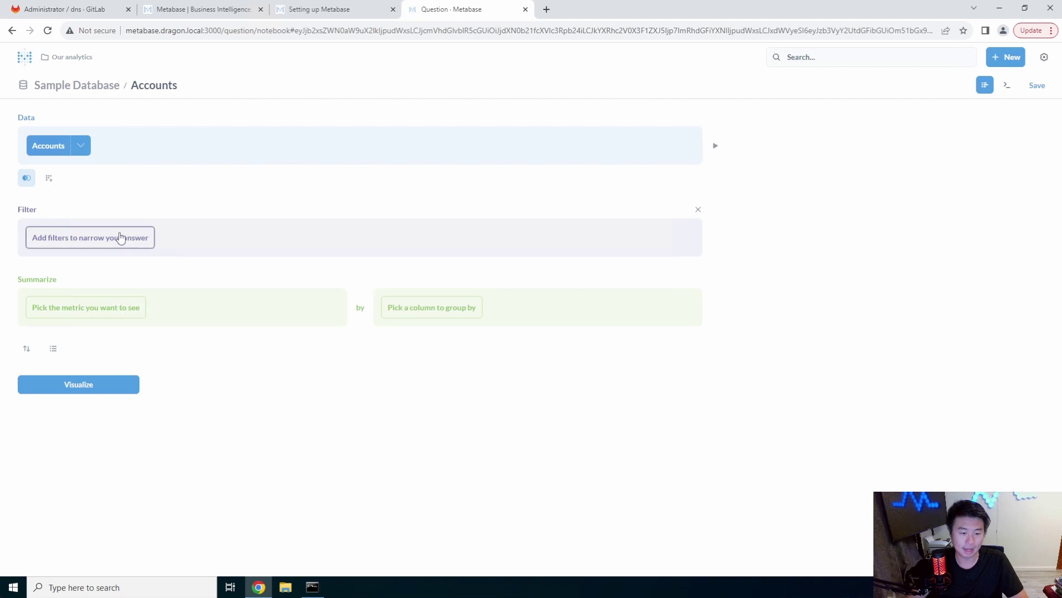
Add a filter where Source contains Google
click(127, 235)
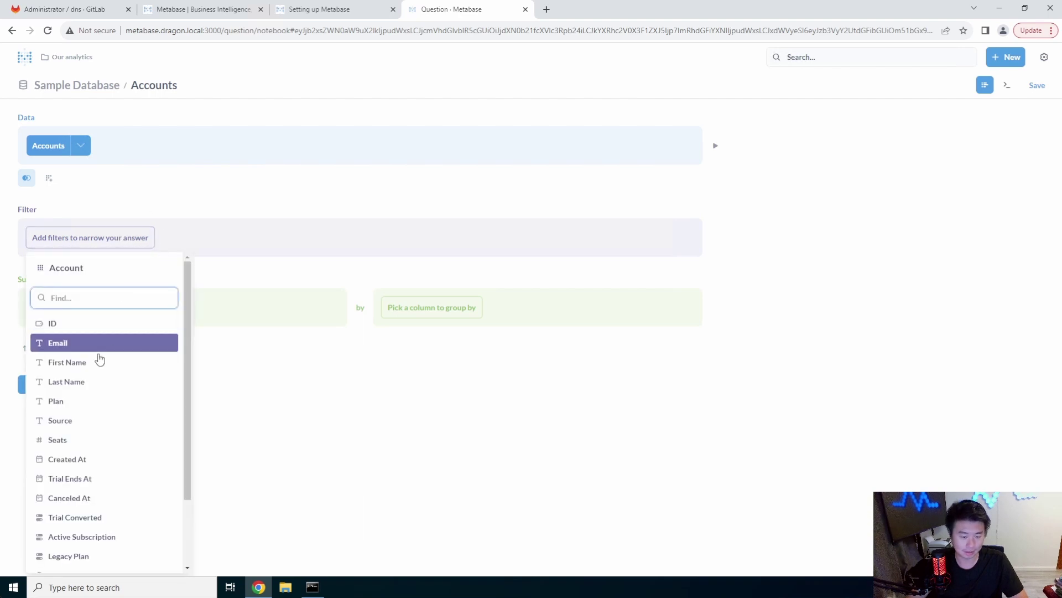
scroll(134, 391, down, 1)
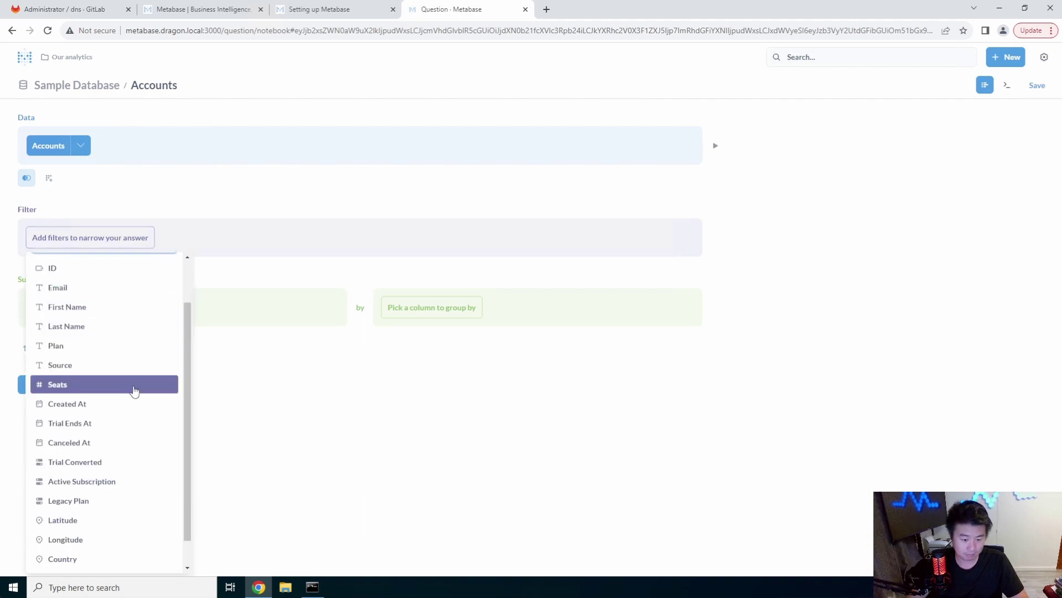
scroll(135, 391, down, 1)
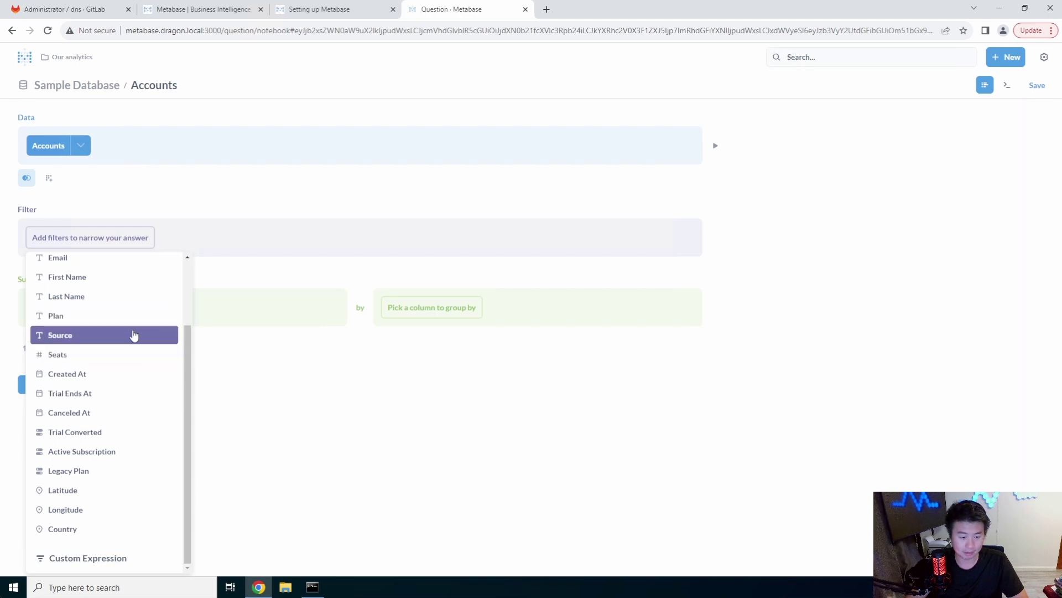
click(133, 334)
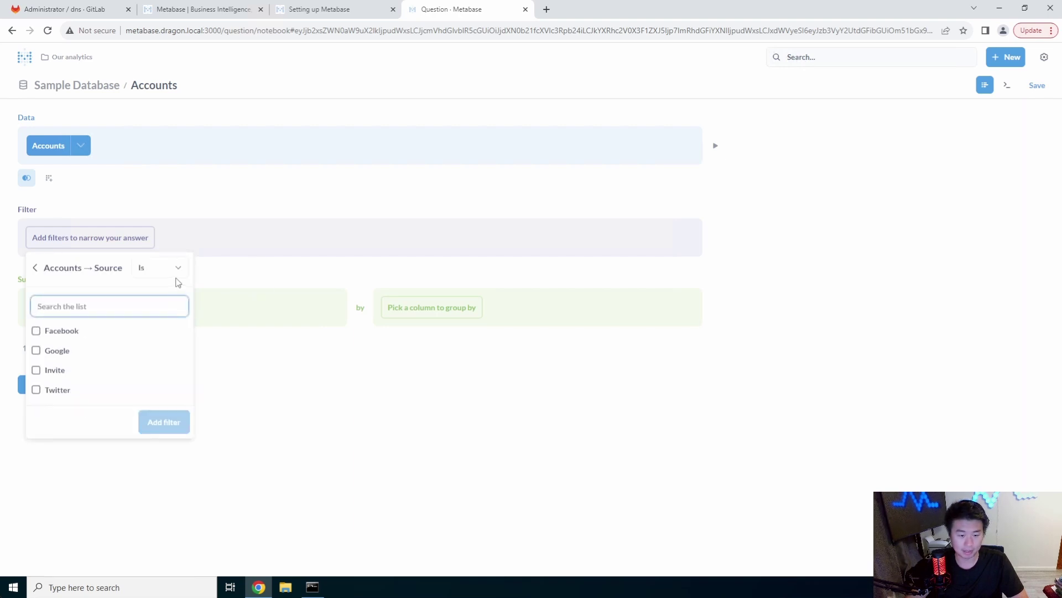
click(177, 268)
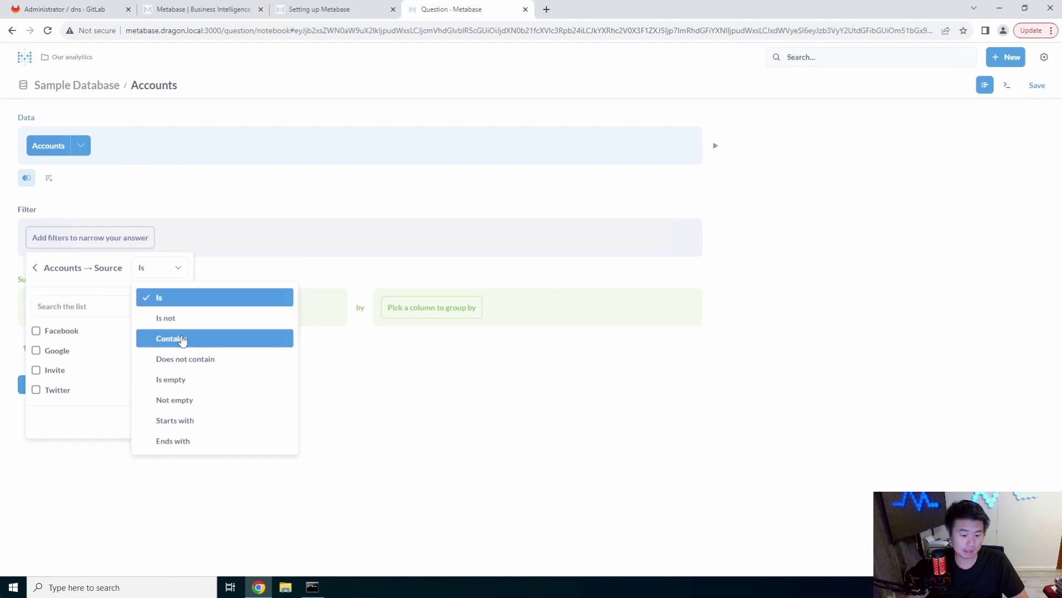
click(172, 338)
click(37, 346)
click(71, 340)
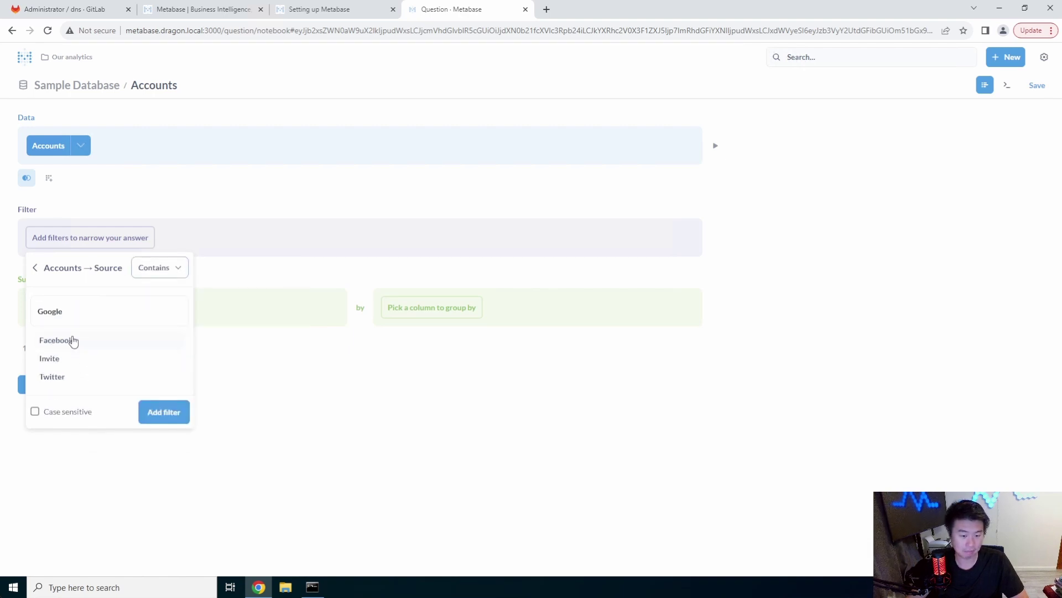
click(159, 416)
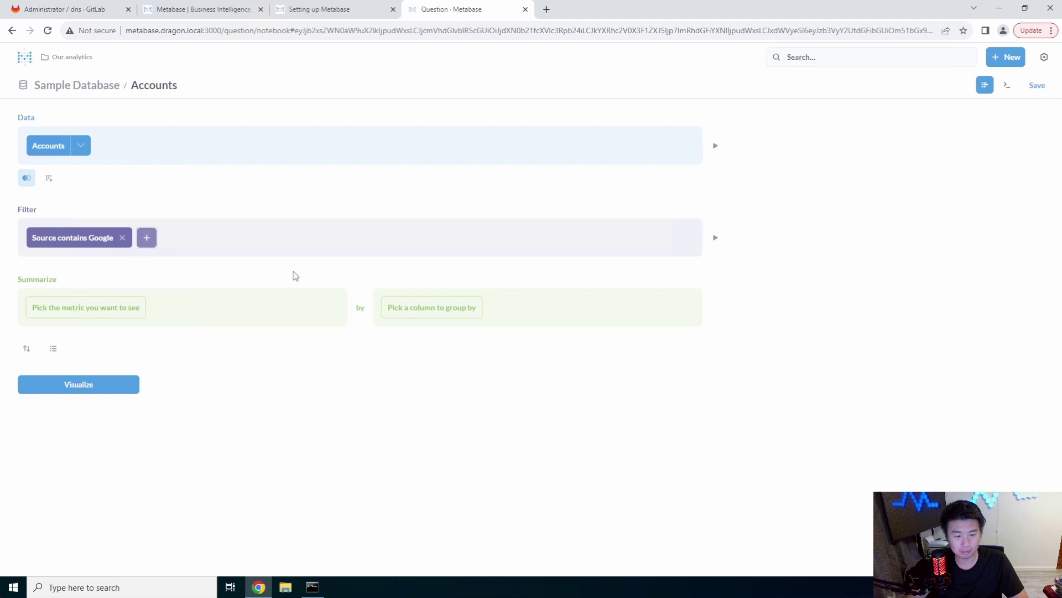
Summarize by Sum of Seats and show the result
click(90, 310)
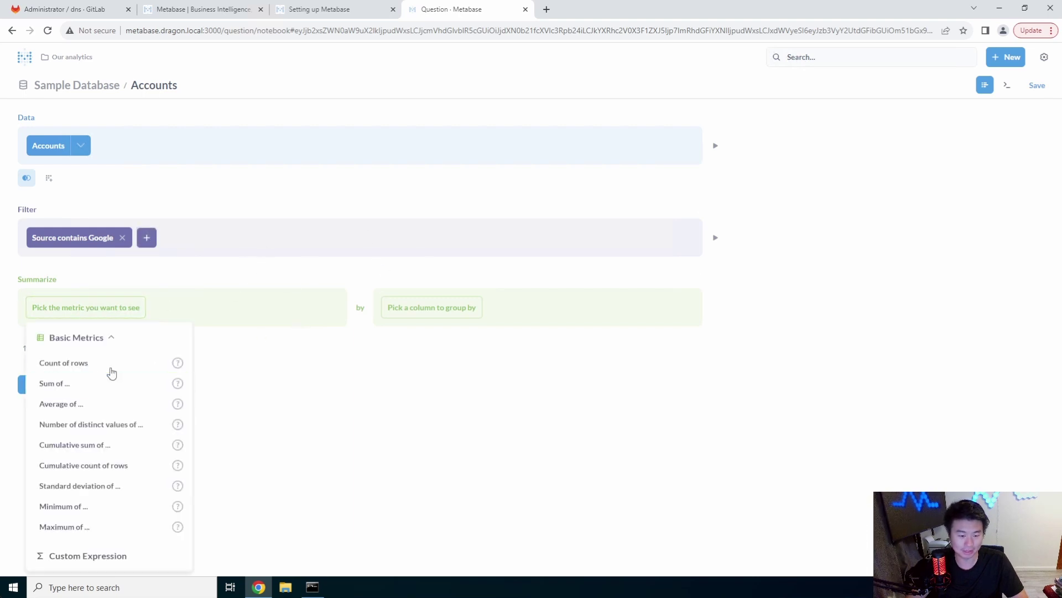
click(129, 393)
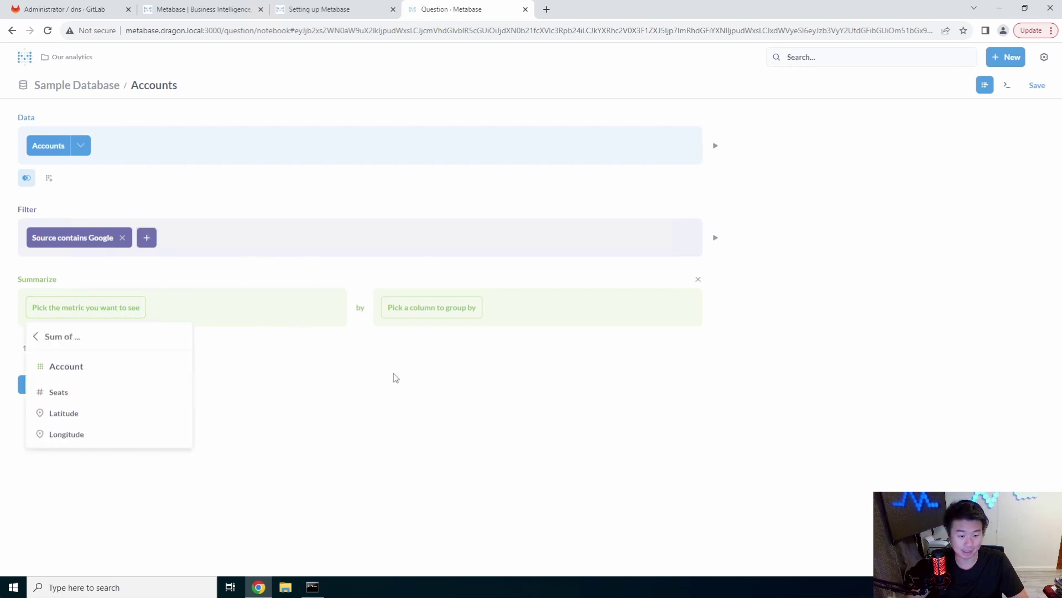
click(95, 399)
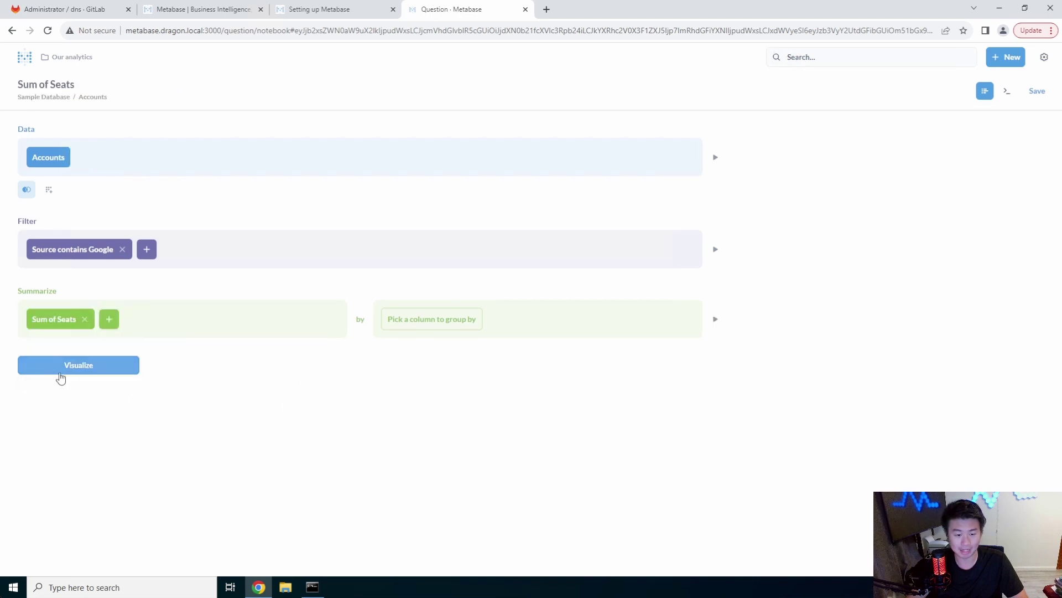
click(61, 367)
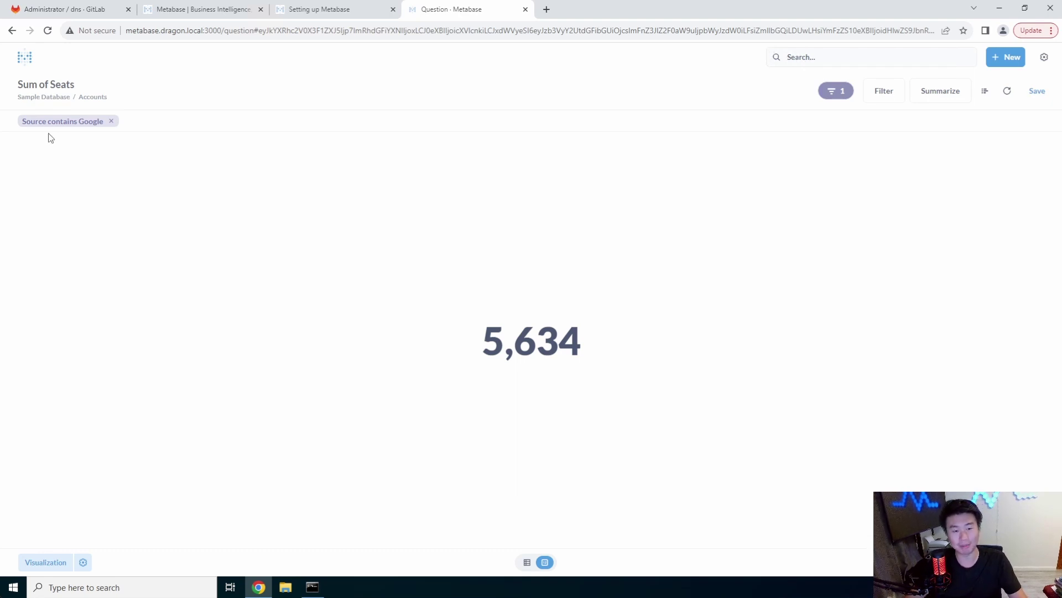
Review the Source filter: Contains with value Google, alongside the 5,634 Sum of Seats
click(112, 124)
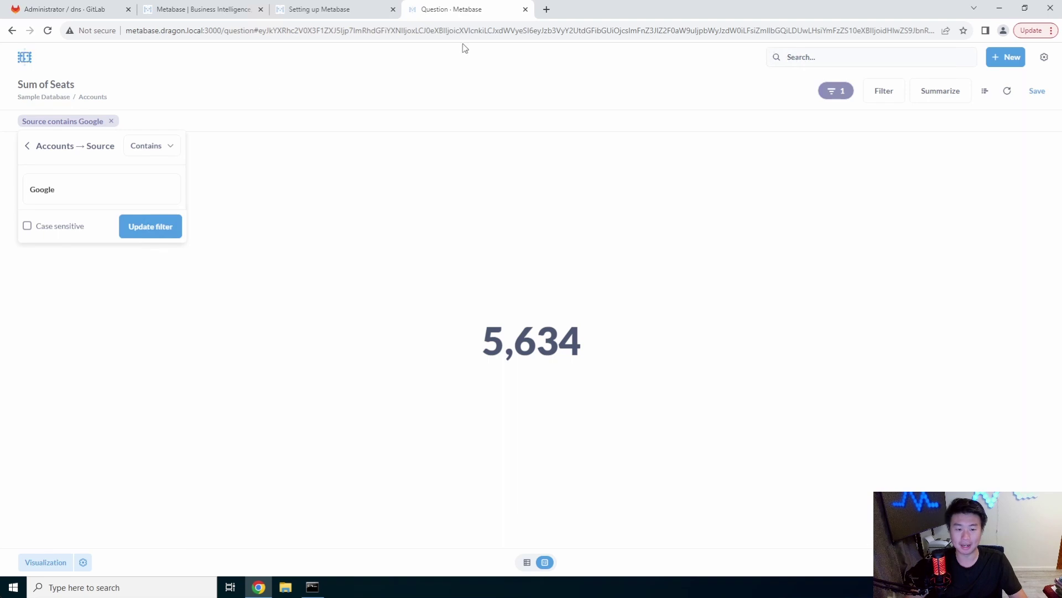
Cancel the new dashboard and show the navigation sidebar with Home, collections and Browse data
click(1006, 57)
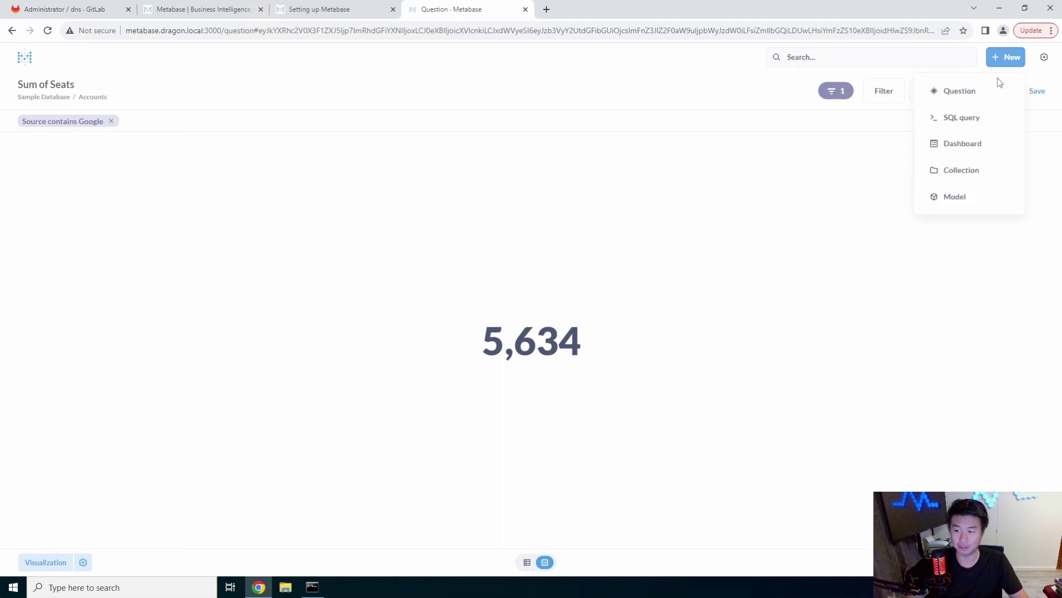
click(986, 146)
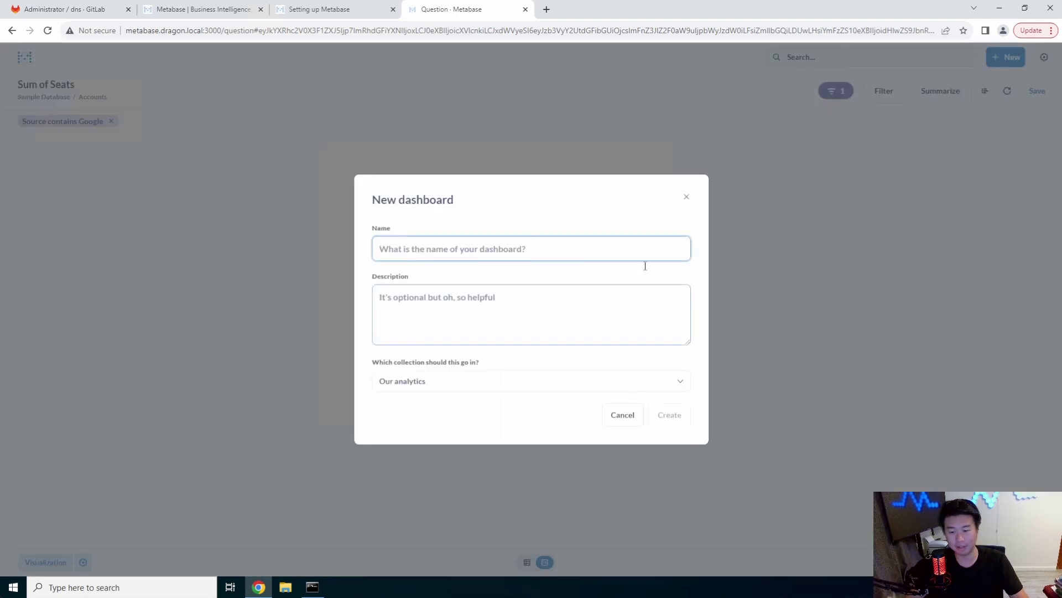
click(687, 197)
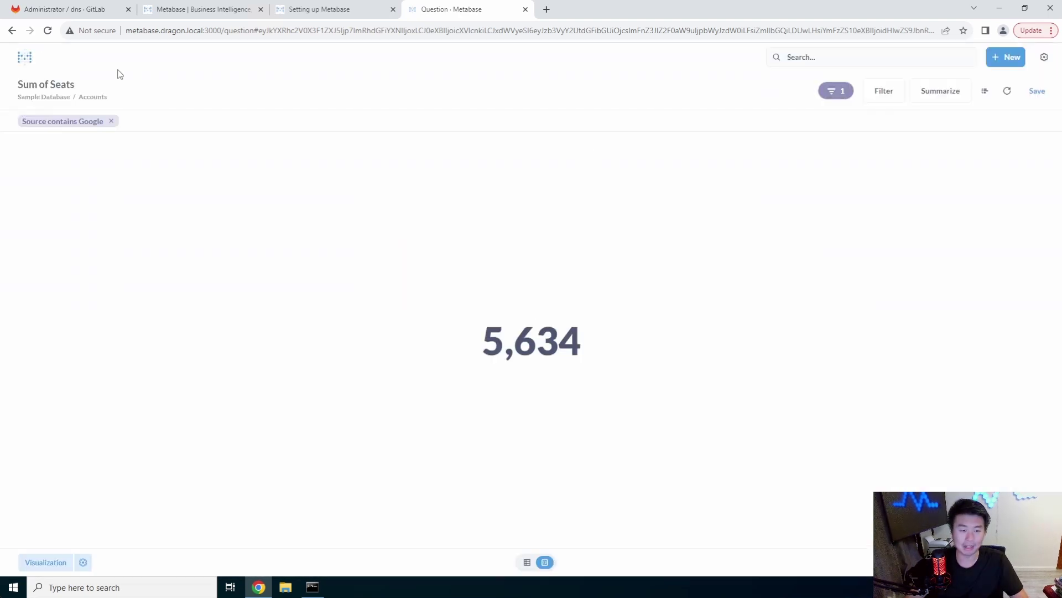
click(24, 58)
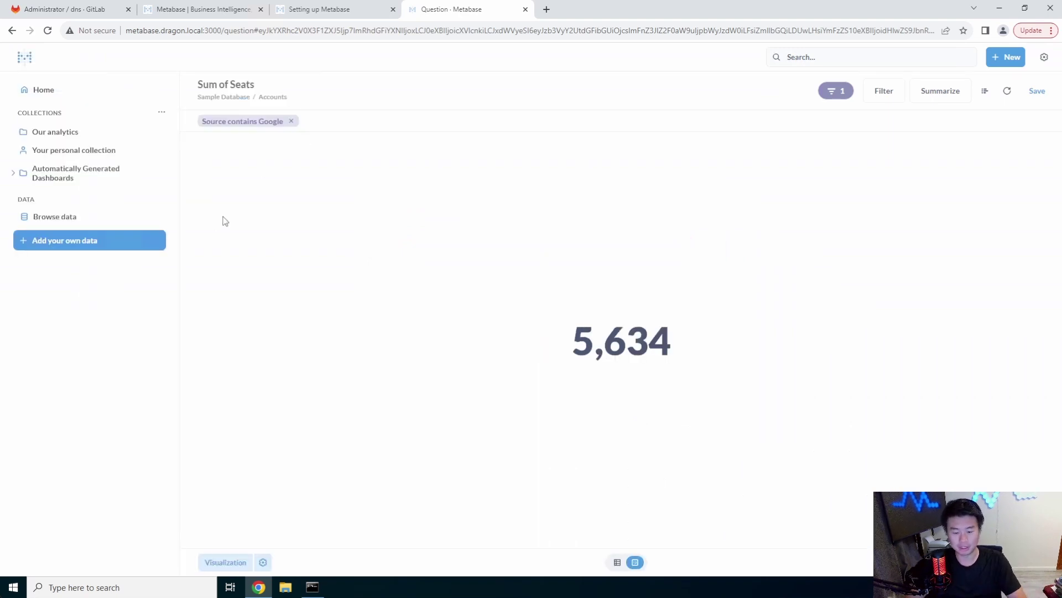